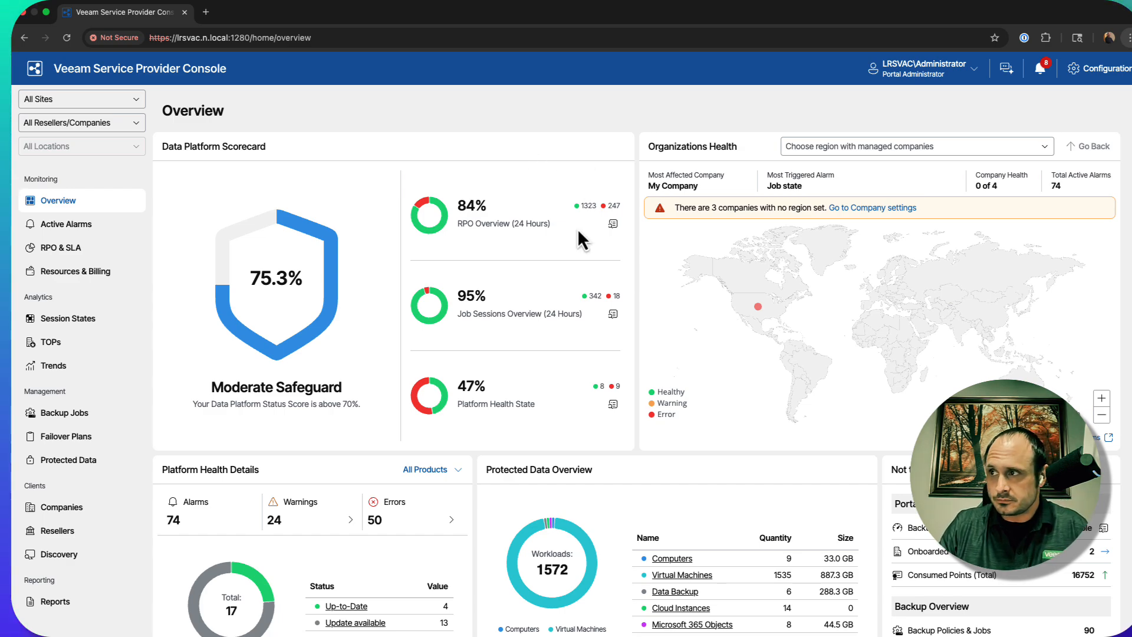
Open the company vspc1 for editing and review its company info fields
{"action": "left_click", "coordinate": [63, 507]}
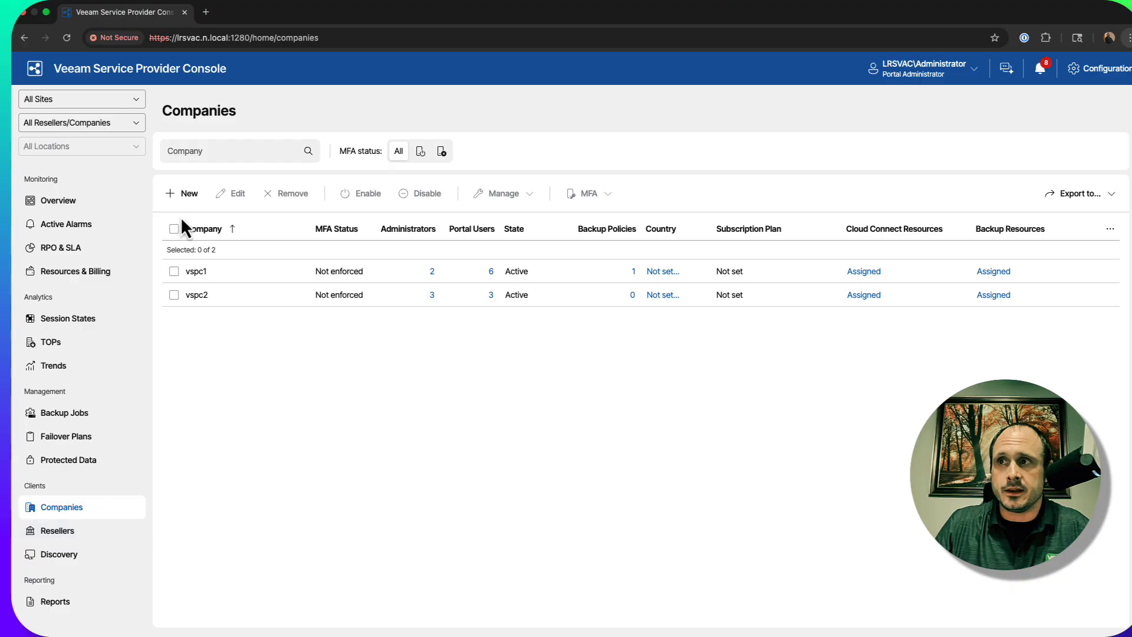
{"action": "left_click", "coordinate": [174, 272]}
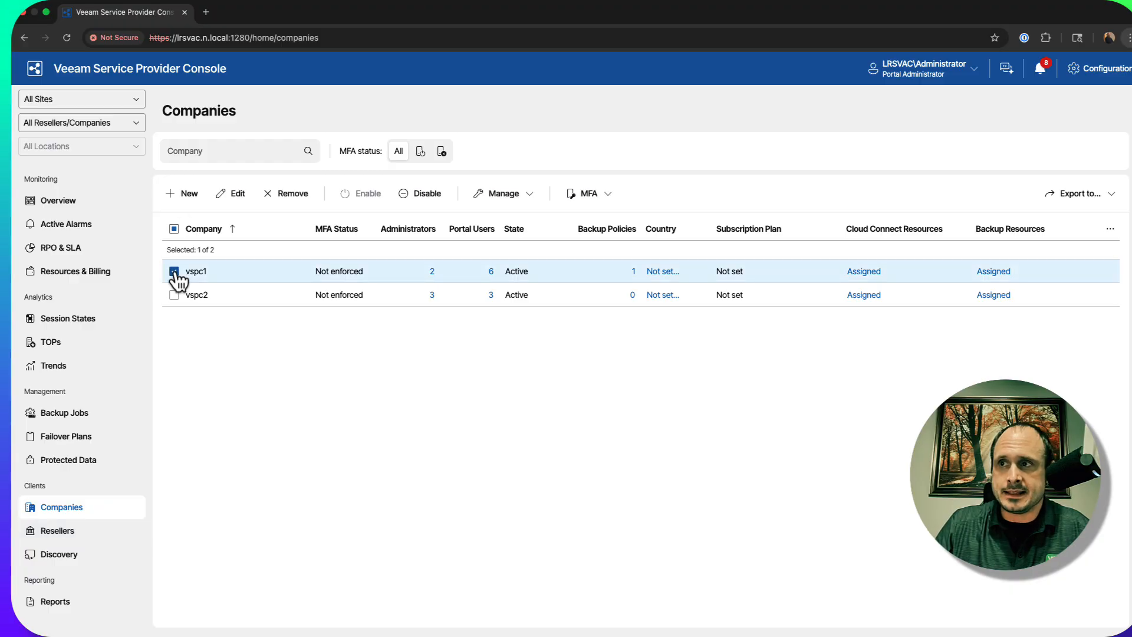
{"action": "left_click", "coordinate": [238, 195]}
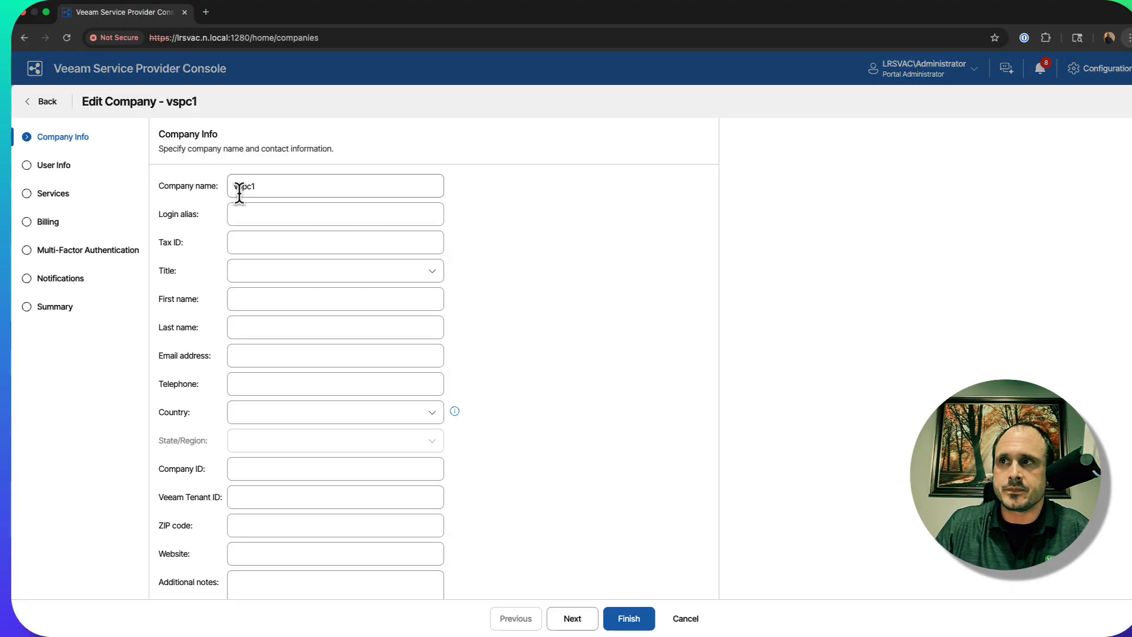
{"action": "scroll", "coordinate": [285, 195], "scroll_direction": "down", "scroll_amount": 1}
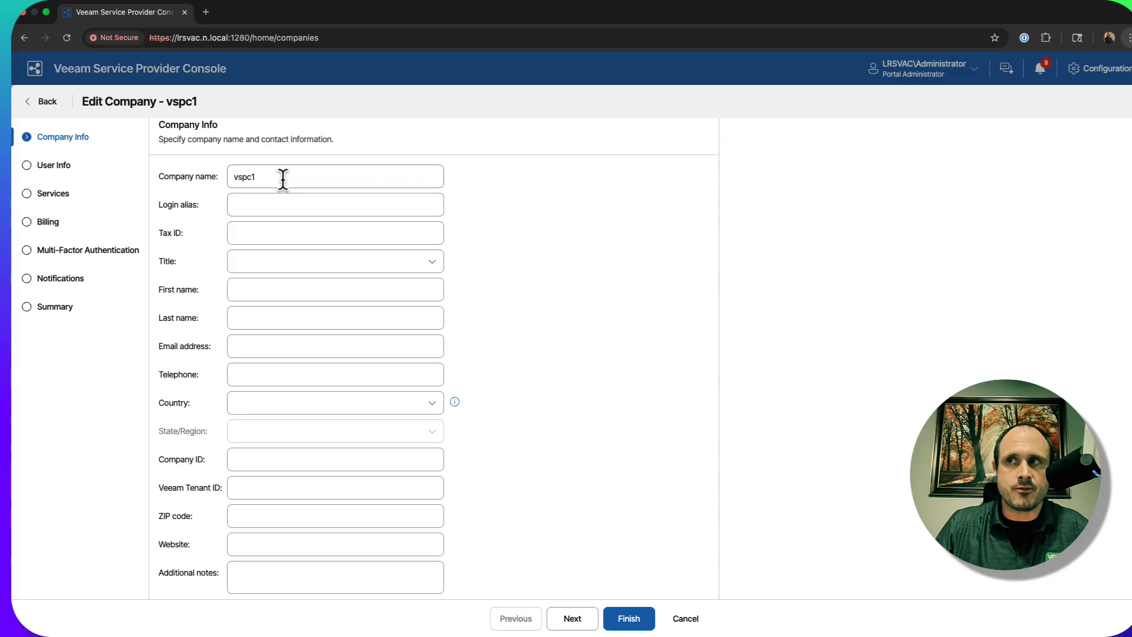
{"action": "scroll", "coordinate": [283, 178], "scroll_direction": "up", "scroll_amount": 1}
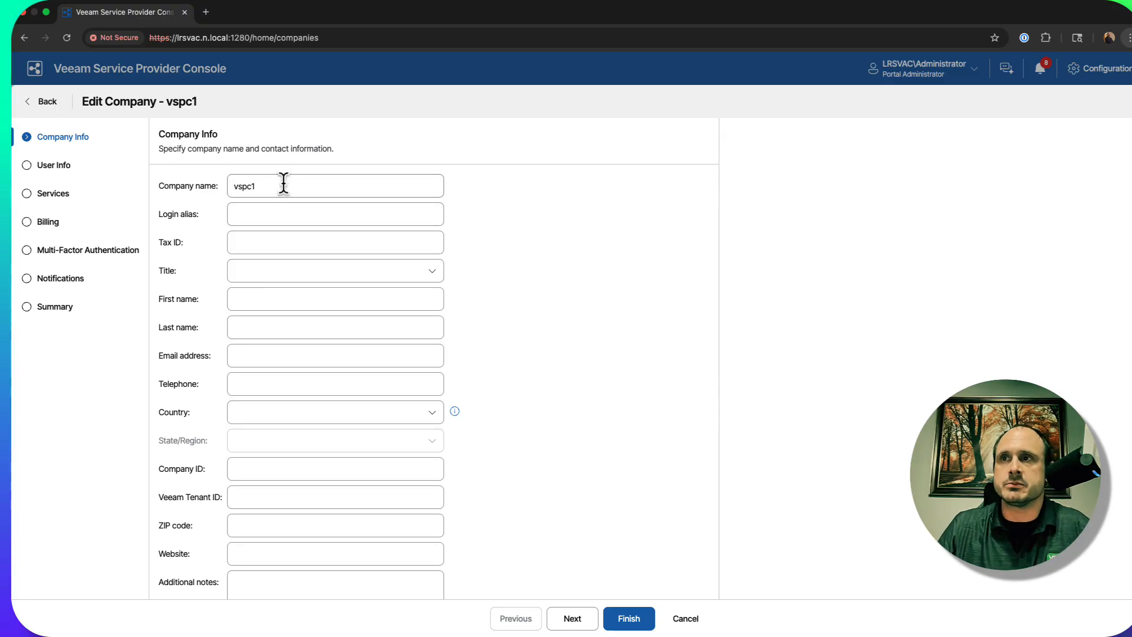
Enable Microsoft 365 managed backup and public cloud managed backup in the company's remote services
{"action": "left_click", "coordinate": [575, 621]}
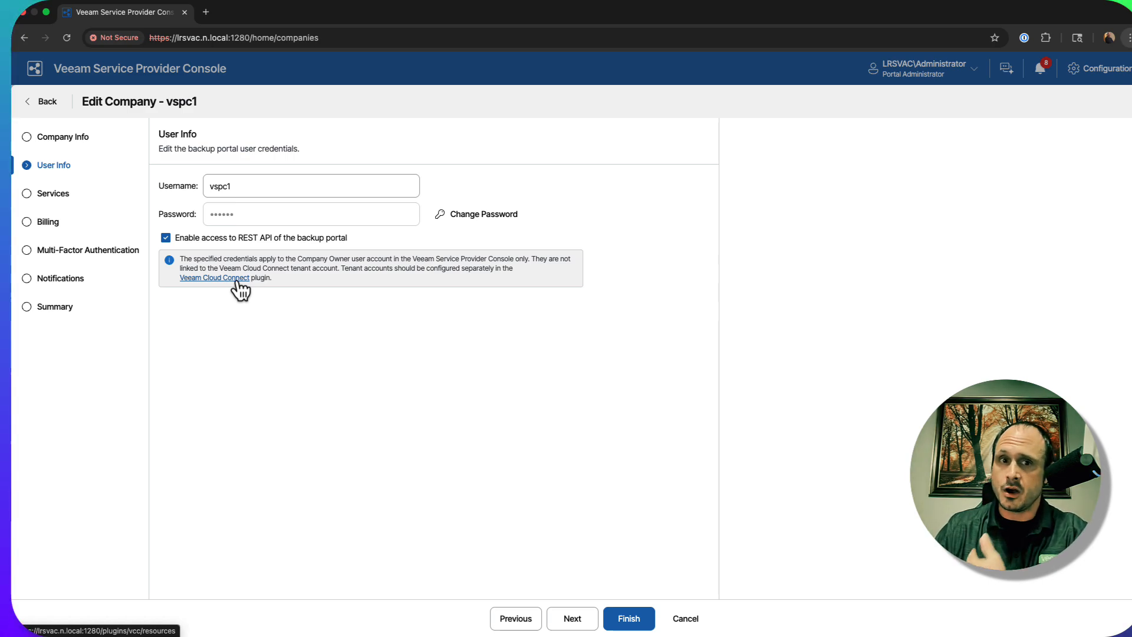
{"action": "left_click", "coordinate": [580, 626]}
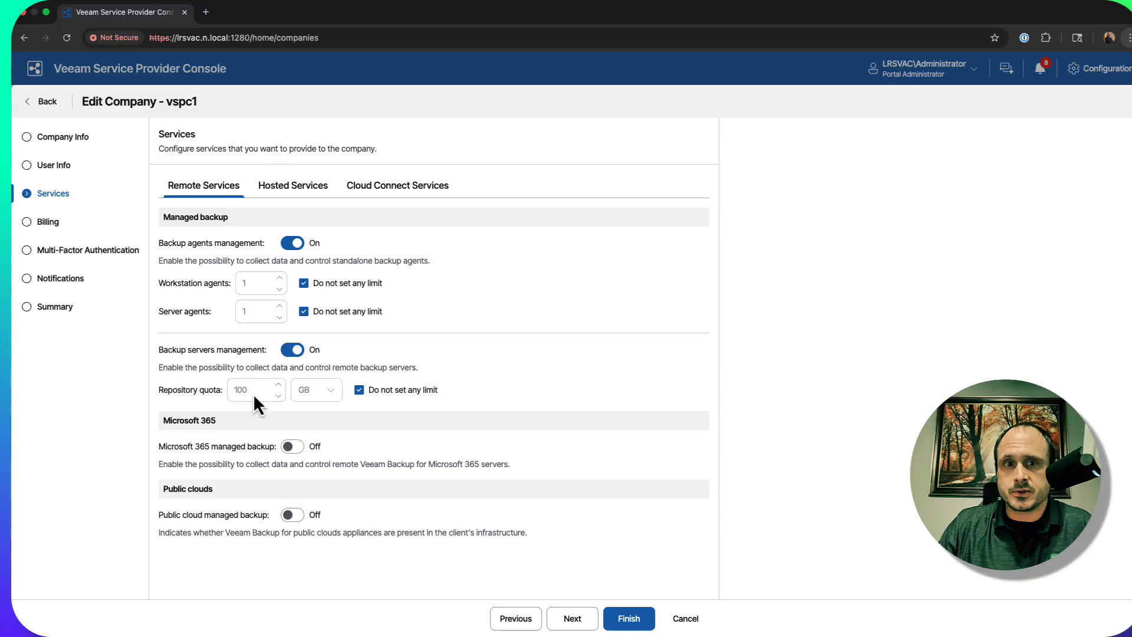
{"action": "left_click", "coordinate": [288, 446]}
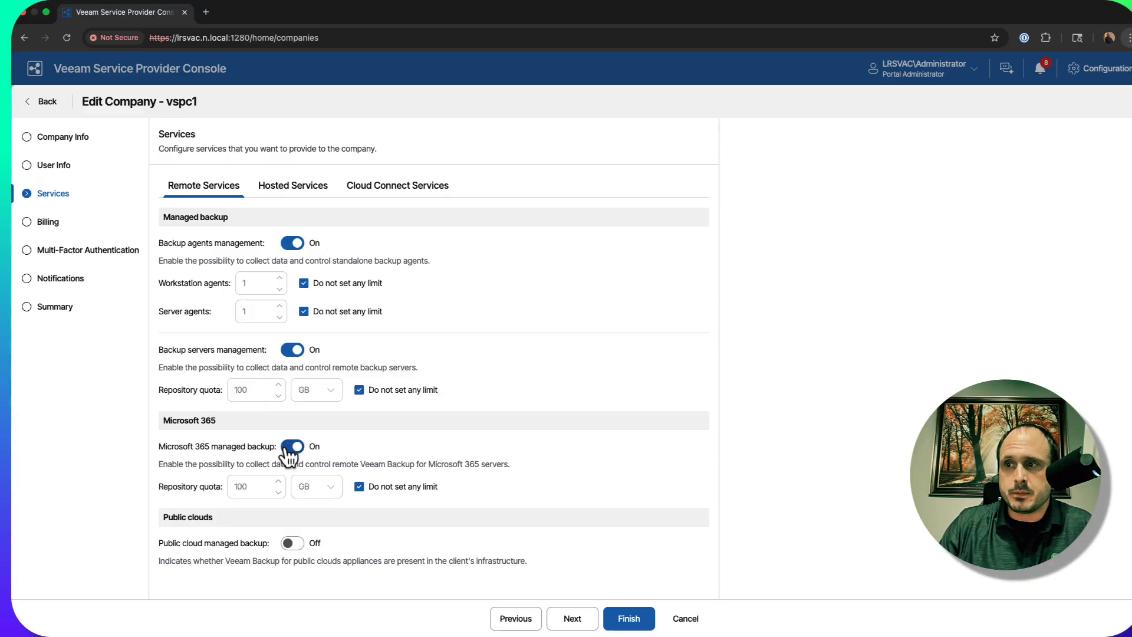
{"action": "left_click", "coordinate": [291, 543]}
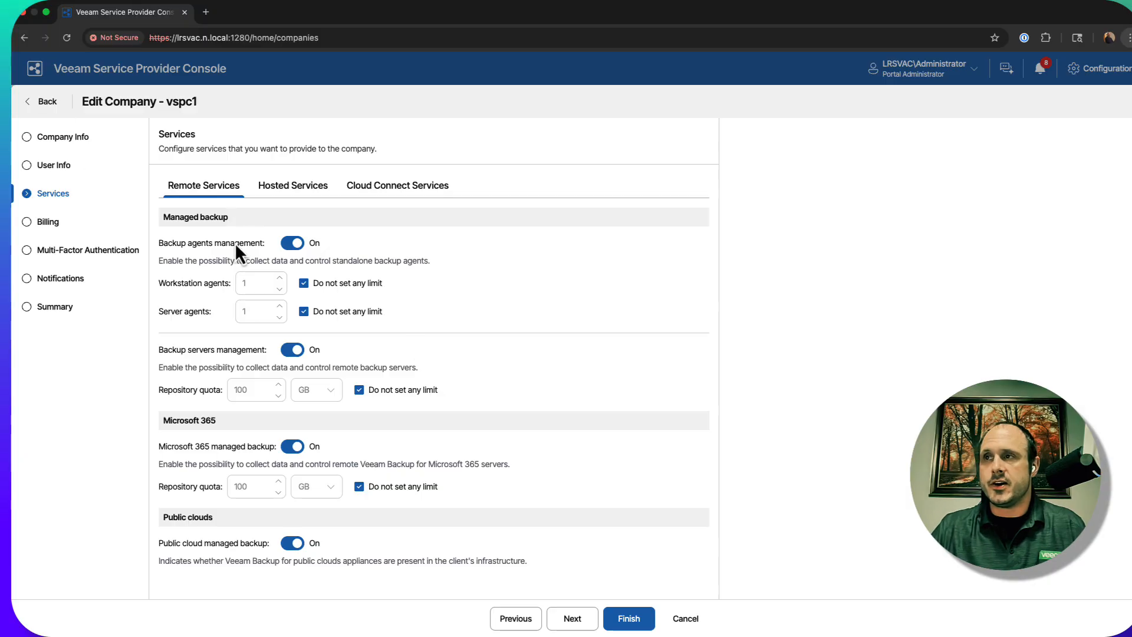
Enable hosted backup resources in the hosted services and assign the backup server lrs12ahosted to the company
{"action": "left_click", "coordinate": [303, 189]}
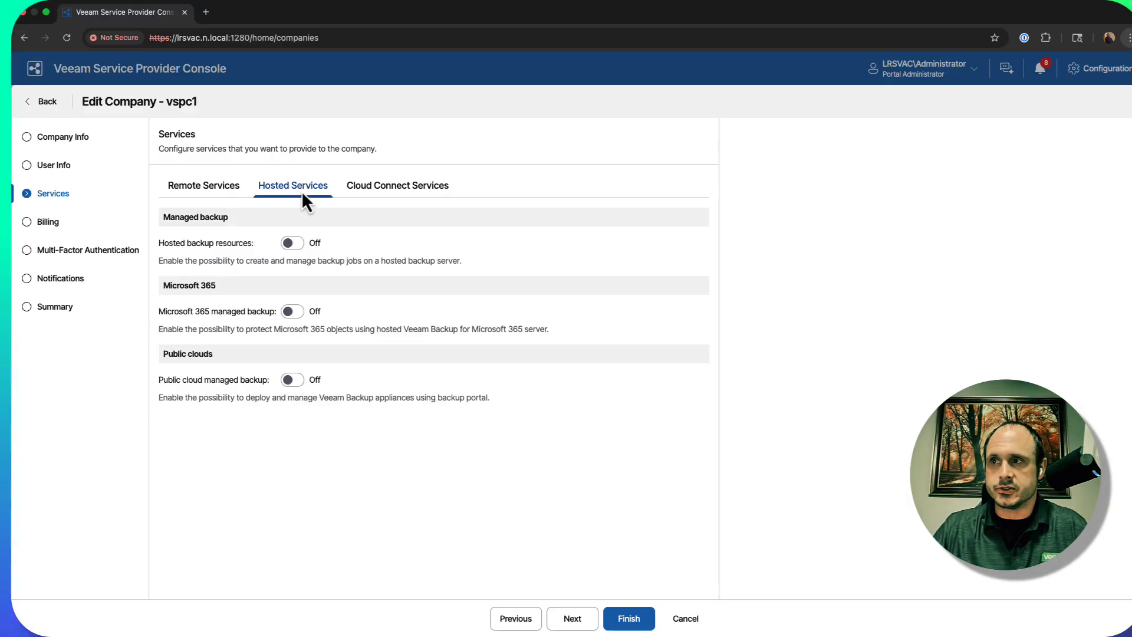
{"action": "left_click", "coordinate": [290, 243]}
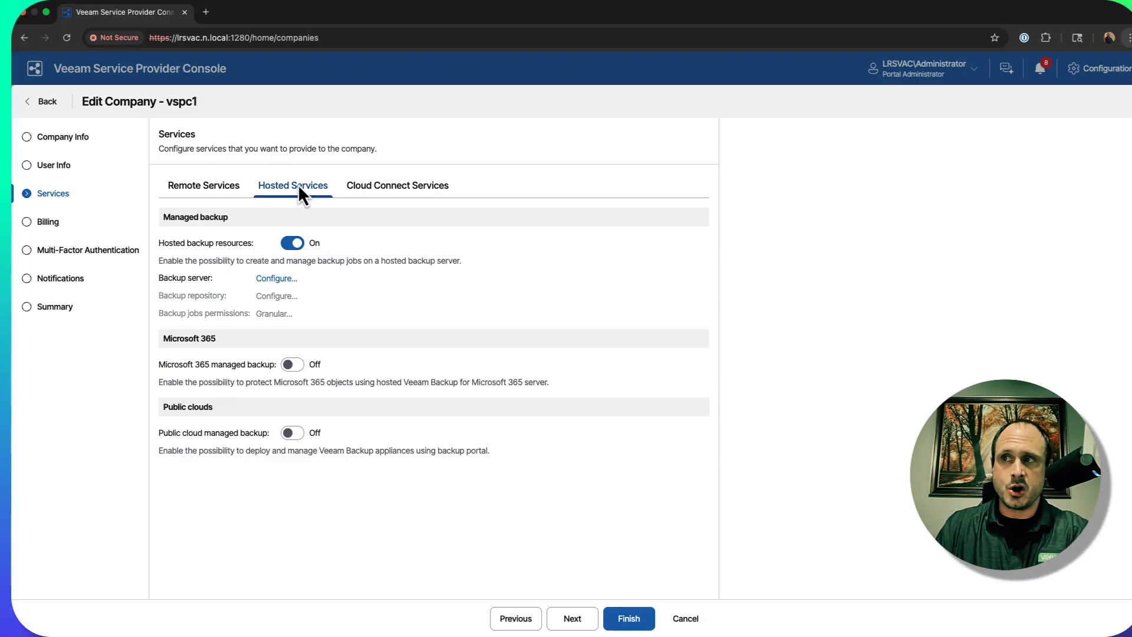
{"action": "left_click", "coordinate": [276, 283]}
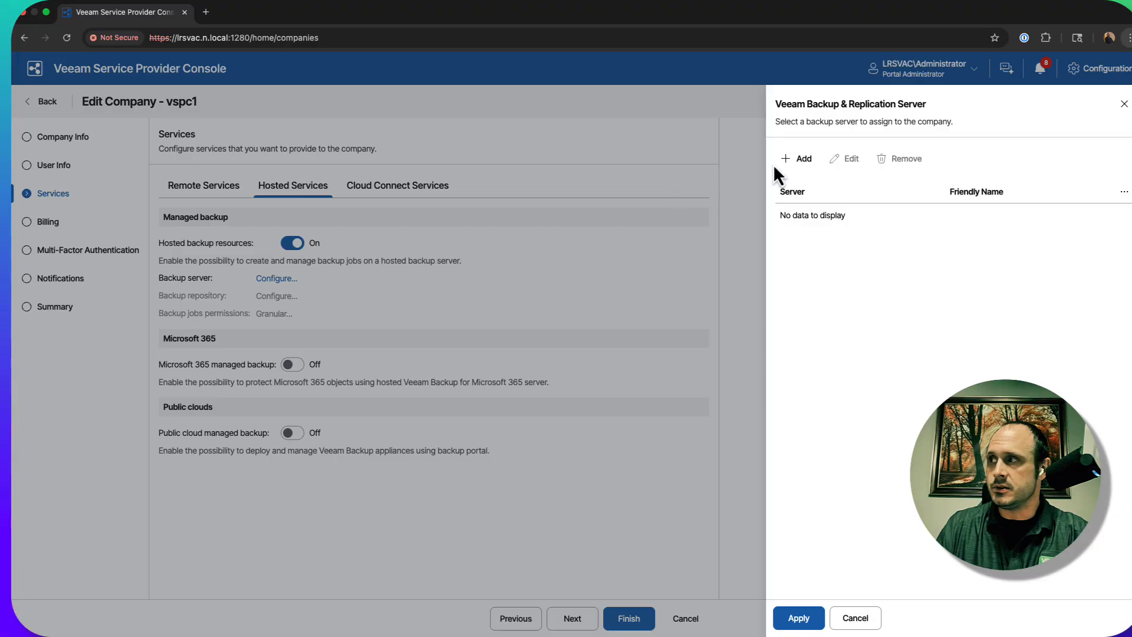
{"action": "left_click", "coordinate": [789, 160]}
{"action": "left_click", "coordinate": [628, 435]}
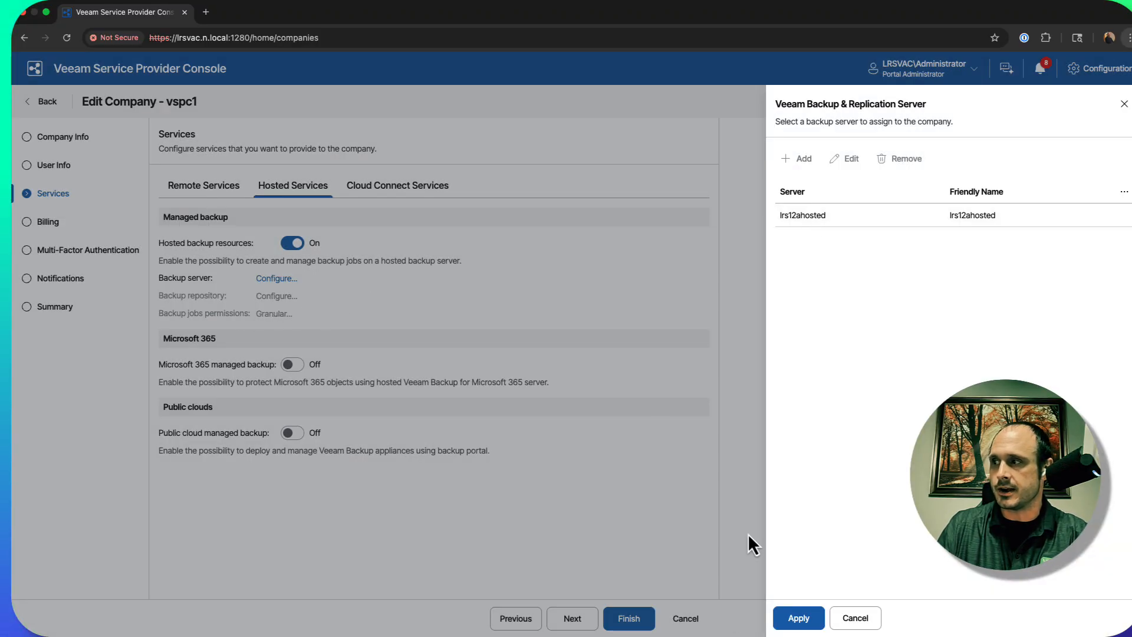
{"action": "left_click", "coordinate": [798, 617]}
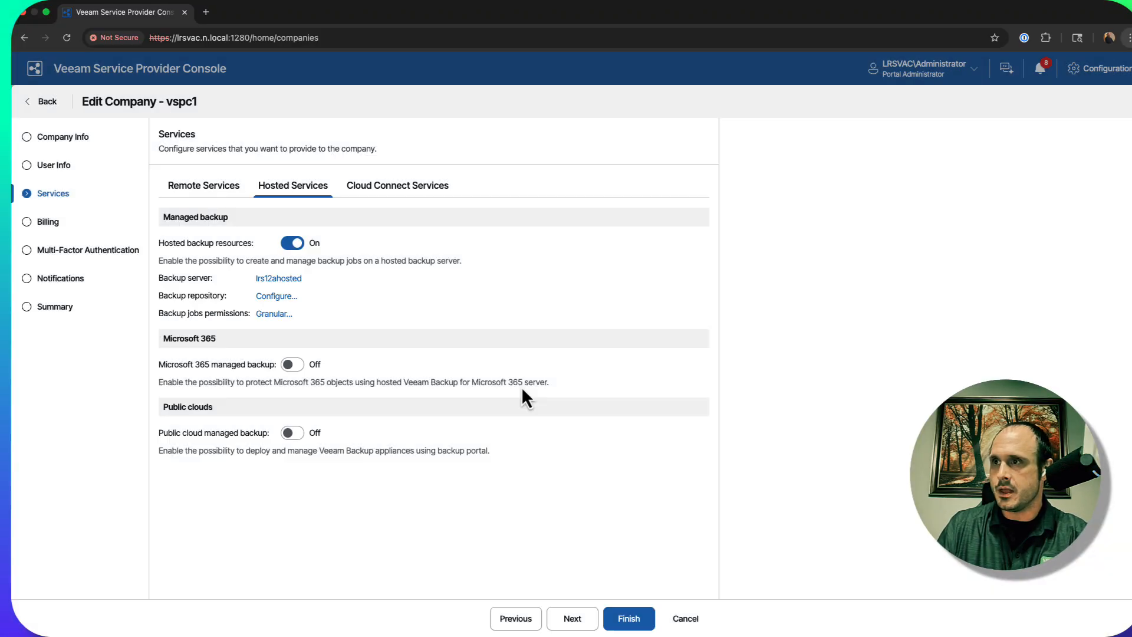
Assign the Default Backup Repository on lrs12ahosted without a storage quota, and view the hosted backup jobs permissions
{"action": "left_click", "coordinate": [271, 297]}
{"action": "left_click", "coordinate": [610, 159]}
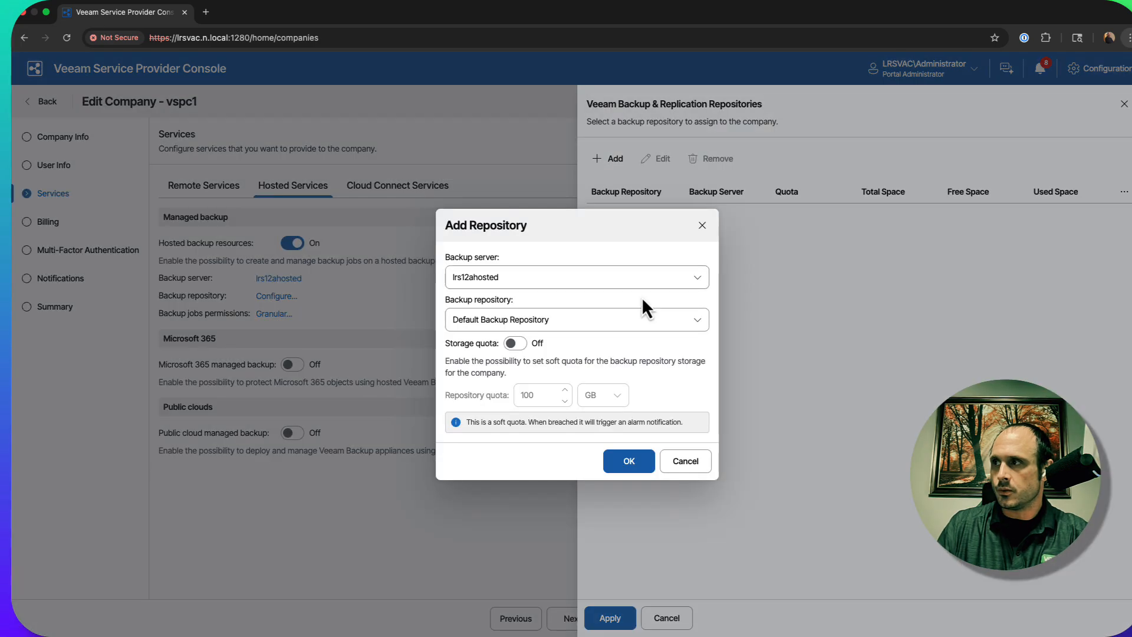
{"action": "left_click", "coordinate": [619, 462]}
{"action": "left_click", "coordinate": [613, 617]}
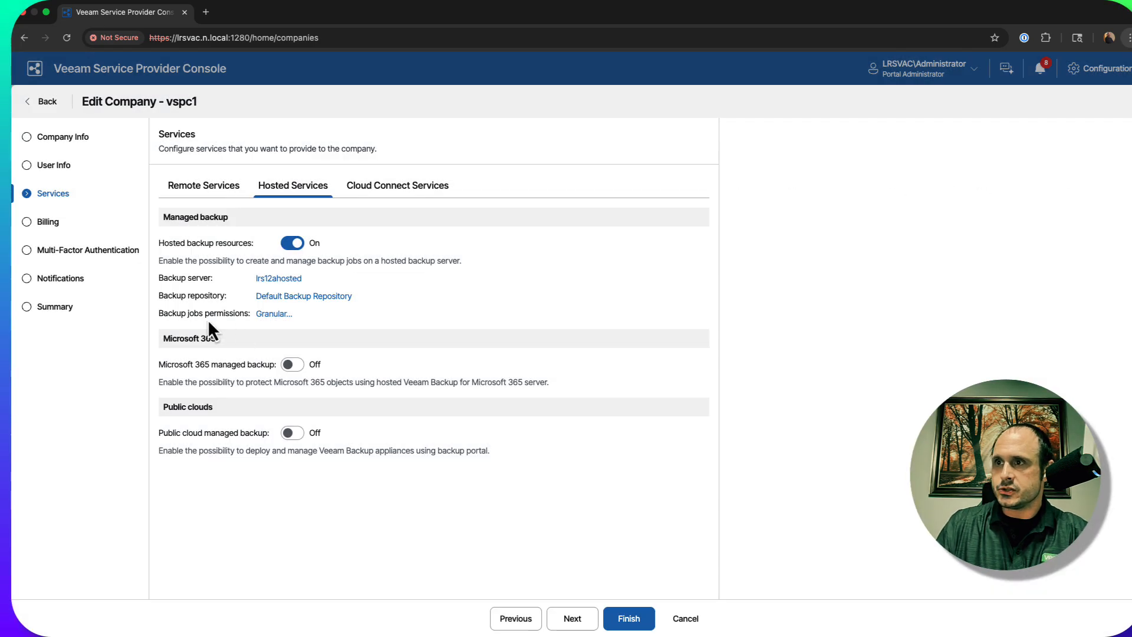
{"action": "left_click", "coordinate": [263, 315]}
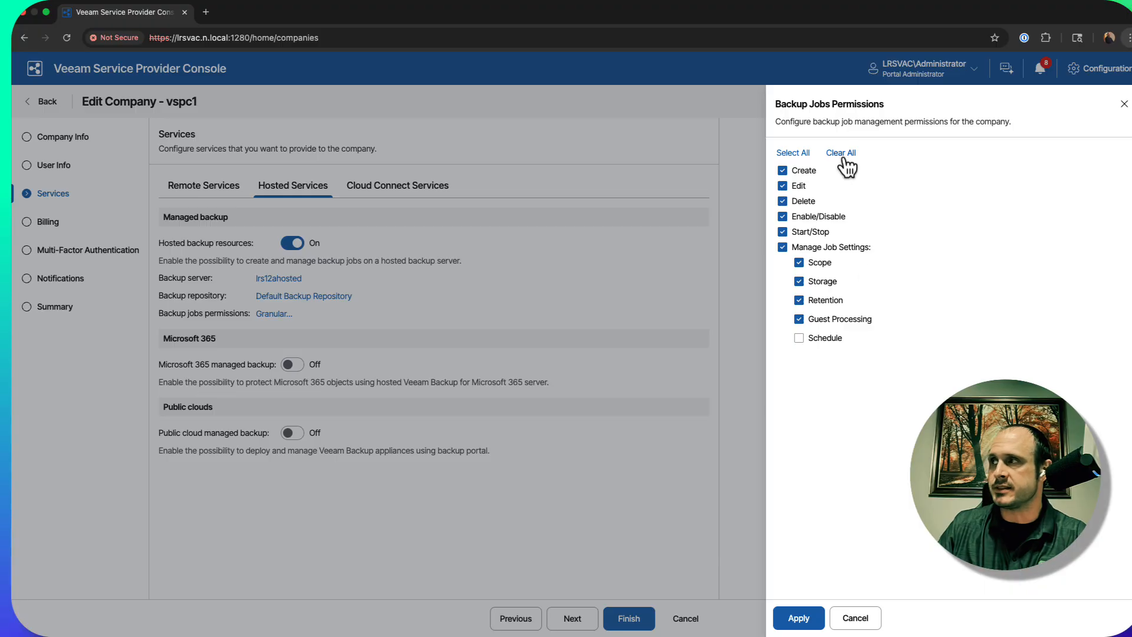
{"action": "left_click", "coordinate": [849, 619]}
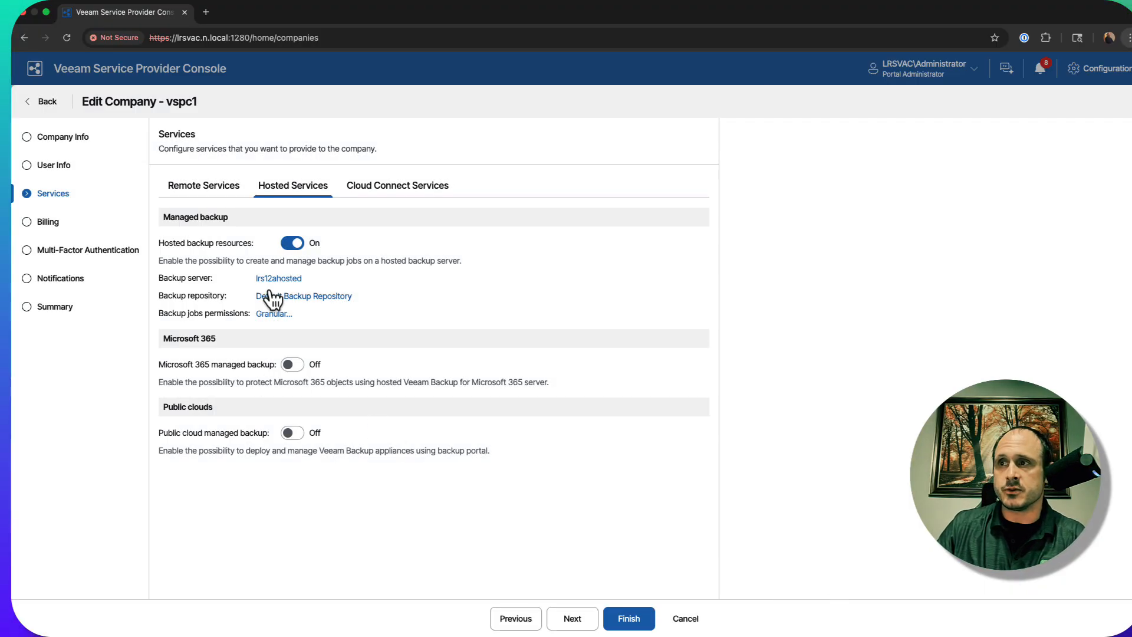
Enable hosted Microsoft 365 managed backup and public cloud managed backup, checking the server assignment and policy permissions without changing them
{"action": "left_click", "coordinate": [290, 364]}
{"action": "left_click", "coordinate": [277, 401]}
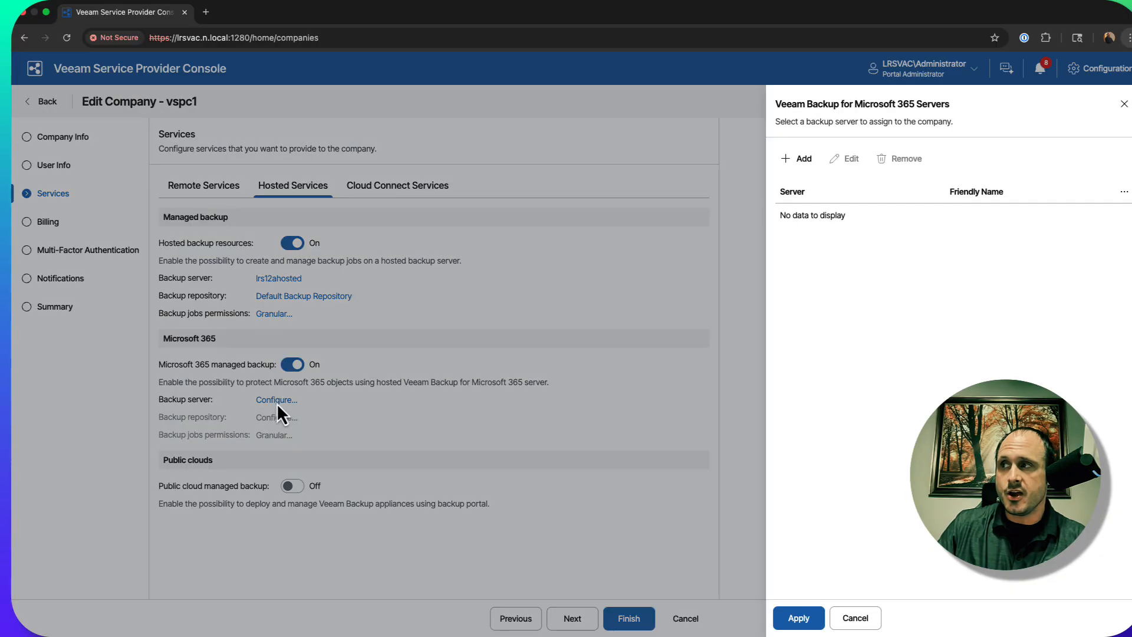
{"action": "left_click", "coordinate": [841, 625]}
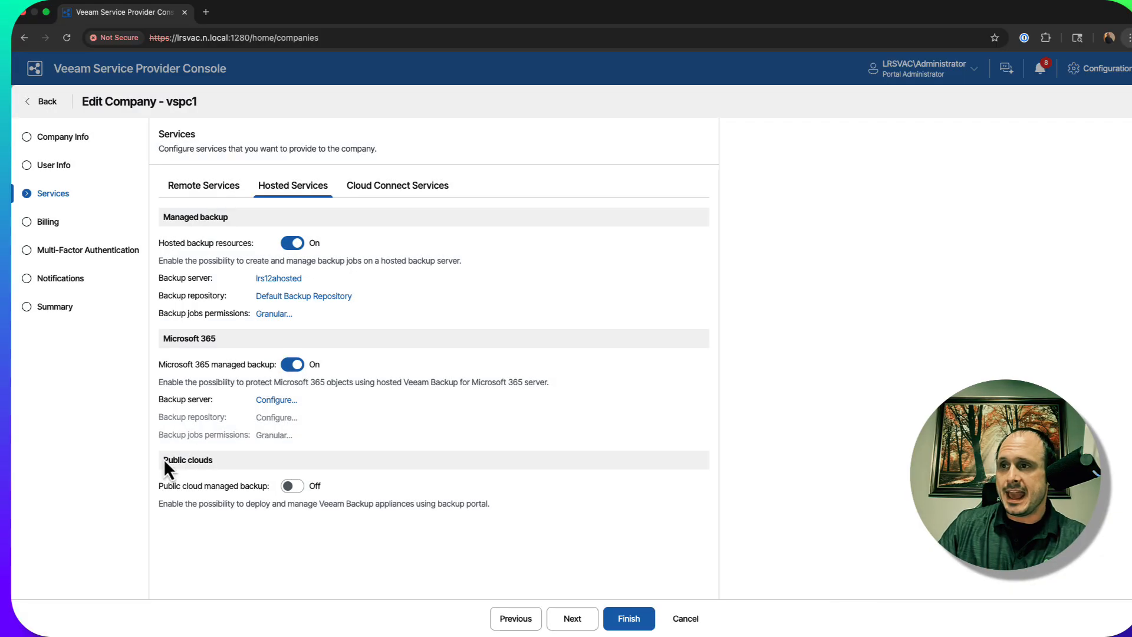
{"action": "left_click", "coordinate": [290, 486]}
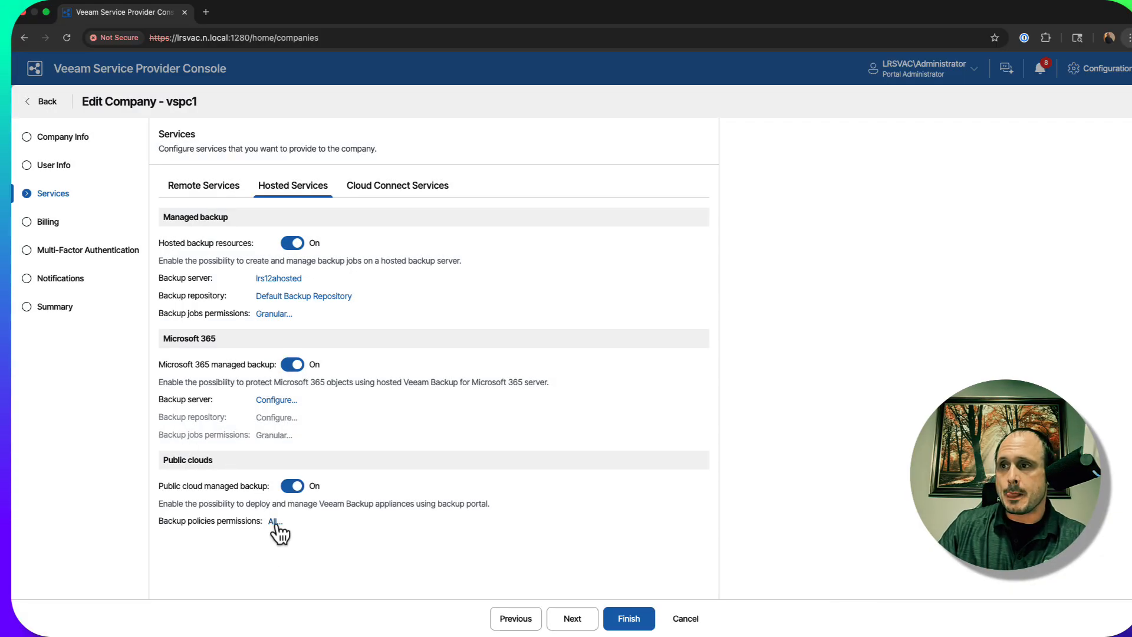
{"action": "left_click", "coordinate": [275, 521]}
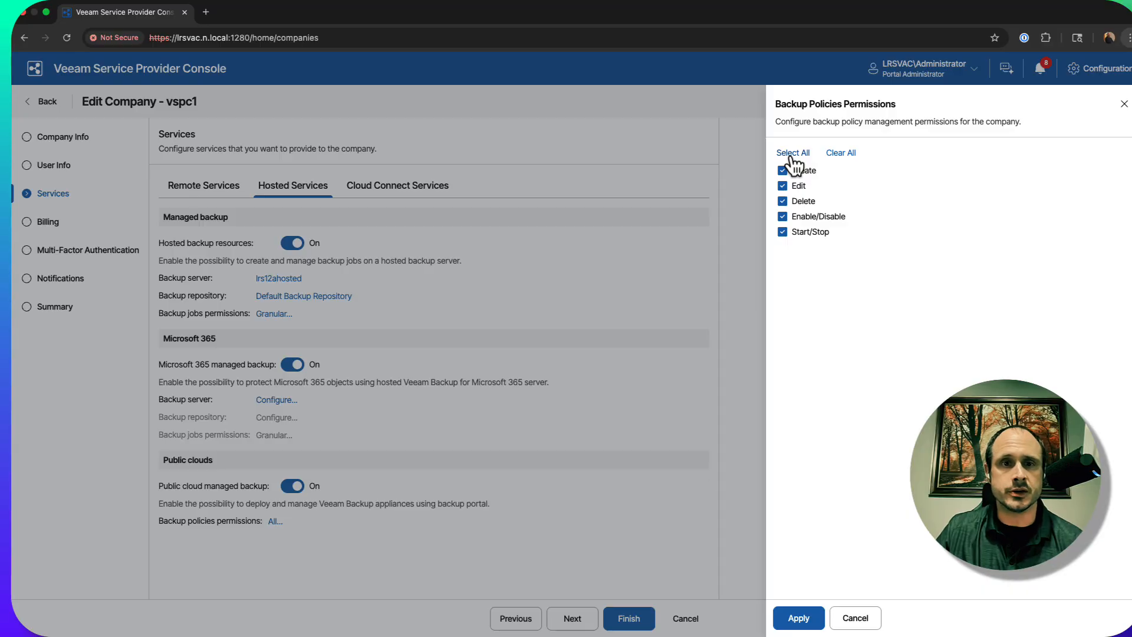
{"action": "left_click", "coordinate": [855, 617]}
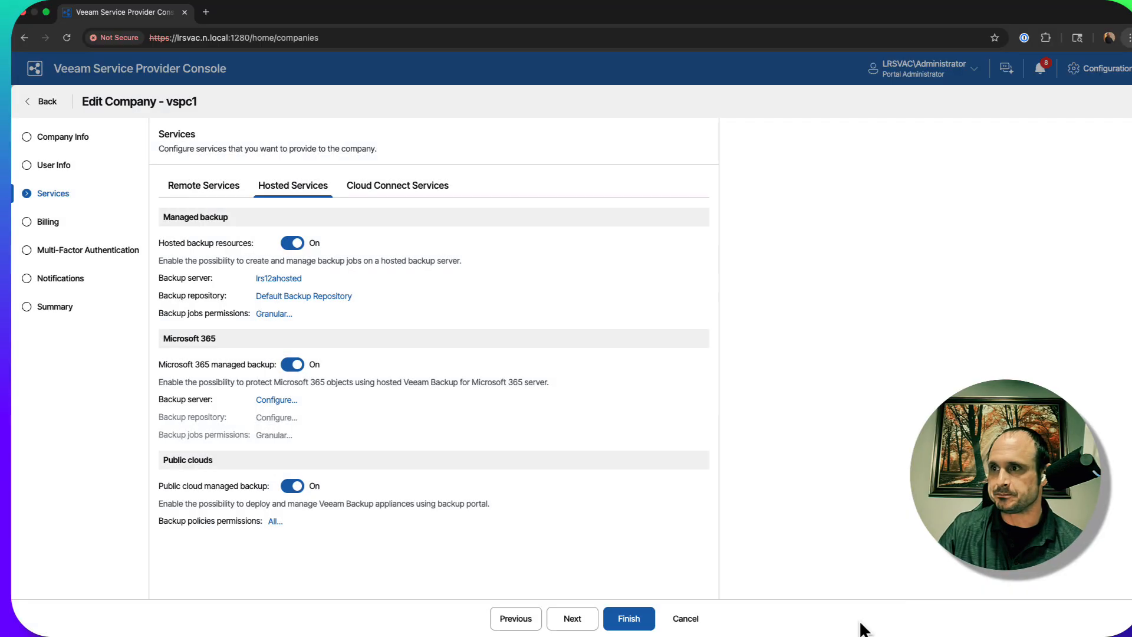
Open the Veeam Cloud Connect plugin's tenant list from the company's Cloud Connect services
{"action": "left_click", "coordinate": [388, 195]}
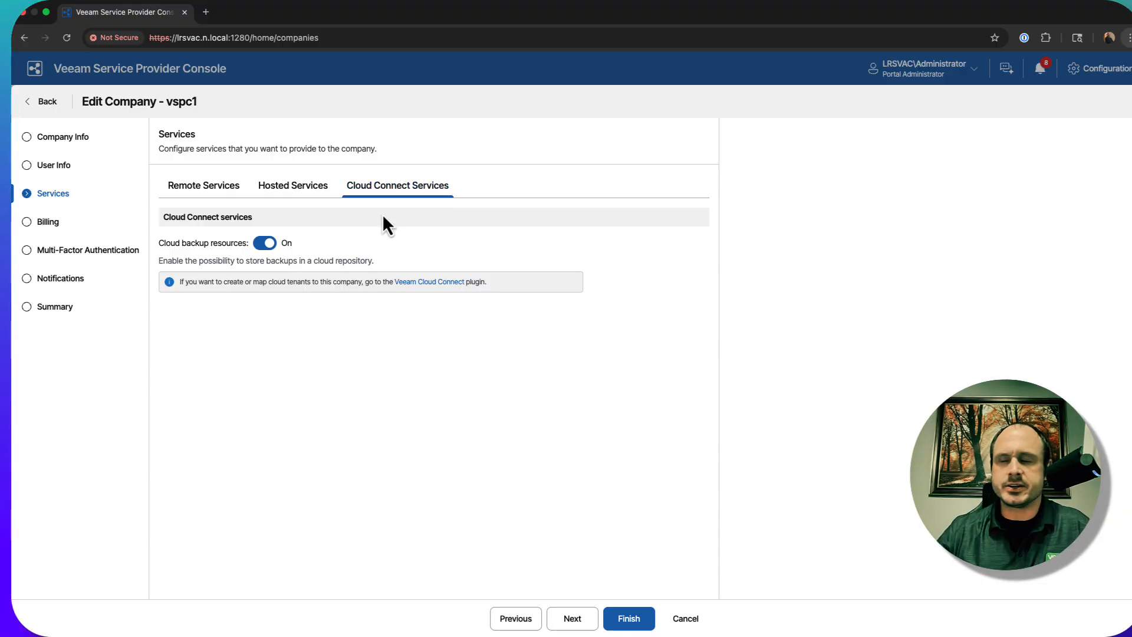
{"action": "left_click", "coordinate": [442, 282]}
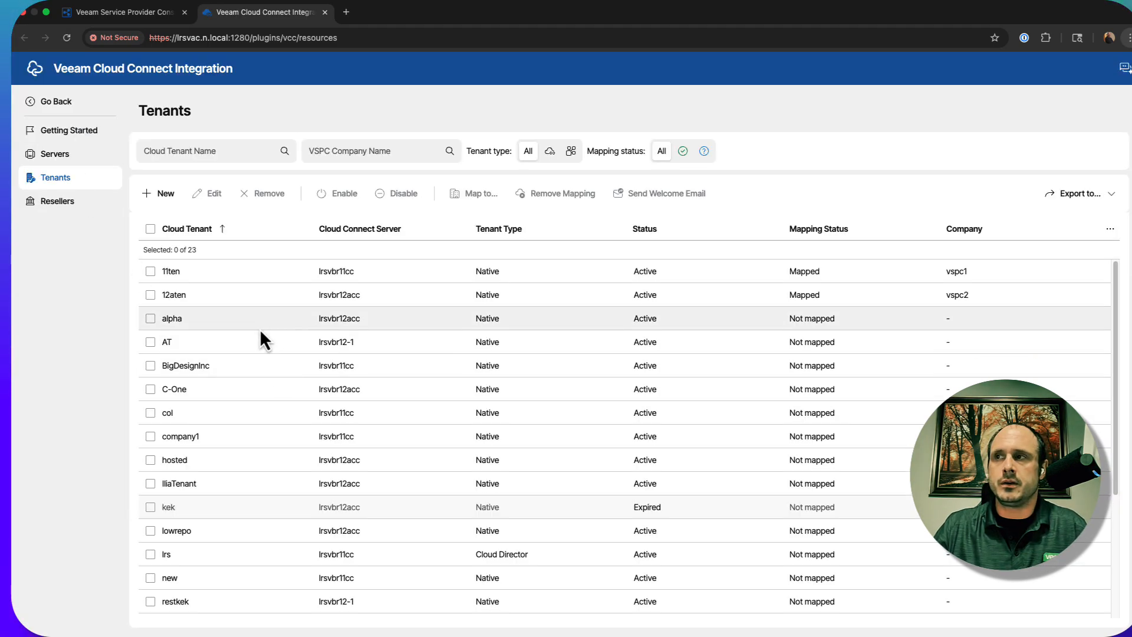
View the company mapping choices for tenants 11ten, 12aten and alpha, leave their mapping unsaved and clear the selection
{"action": "left_click", "coordinate": [150, 272]}
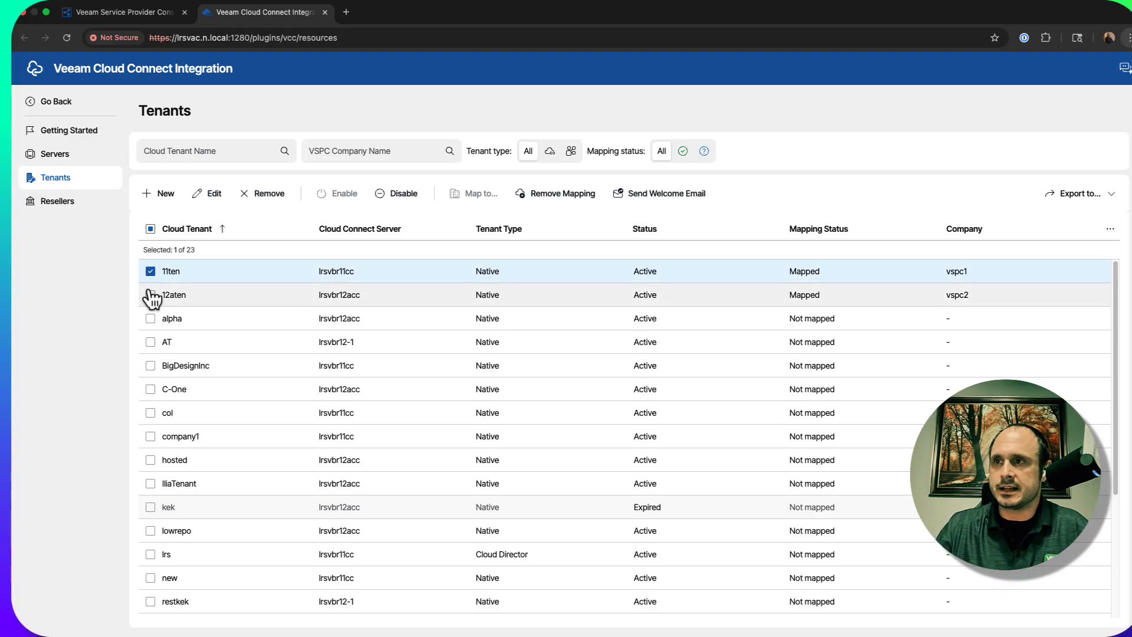
{"action": "left_click", "coordinate": [150, 294]}
{"action": "left_click", "coordinate": [150, 319]}
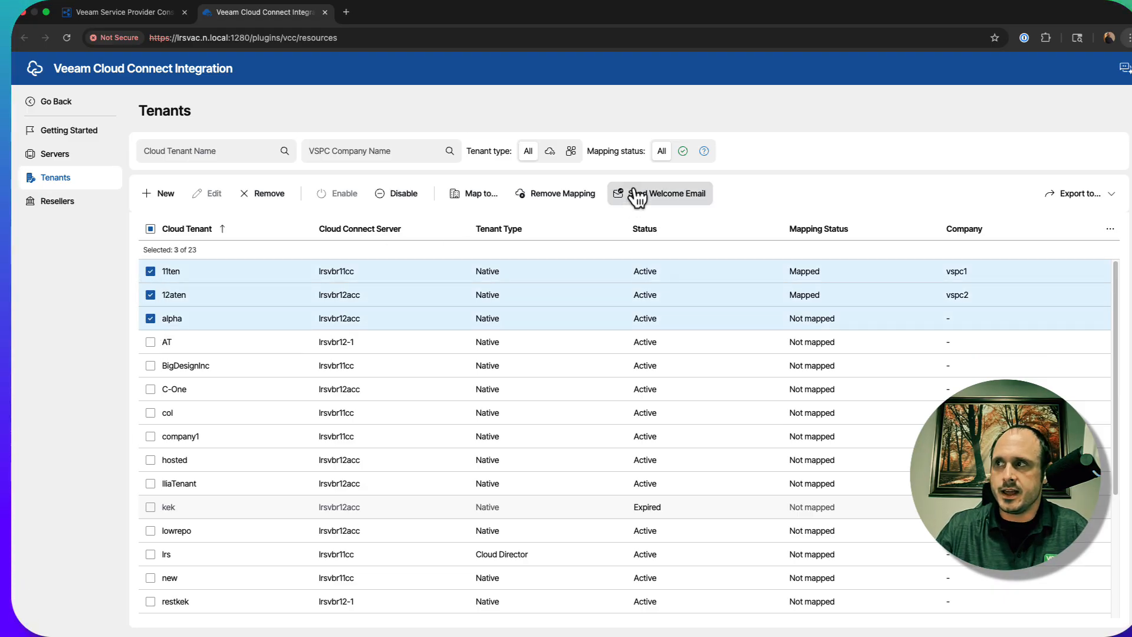
{"action": "left_click", "coordinate": [485, 204]}
{"action": "left_click", "coordinate": [631, 364]}
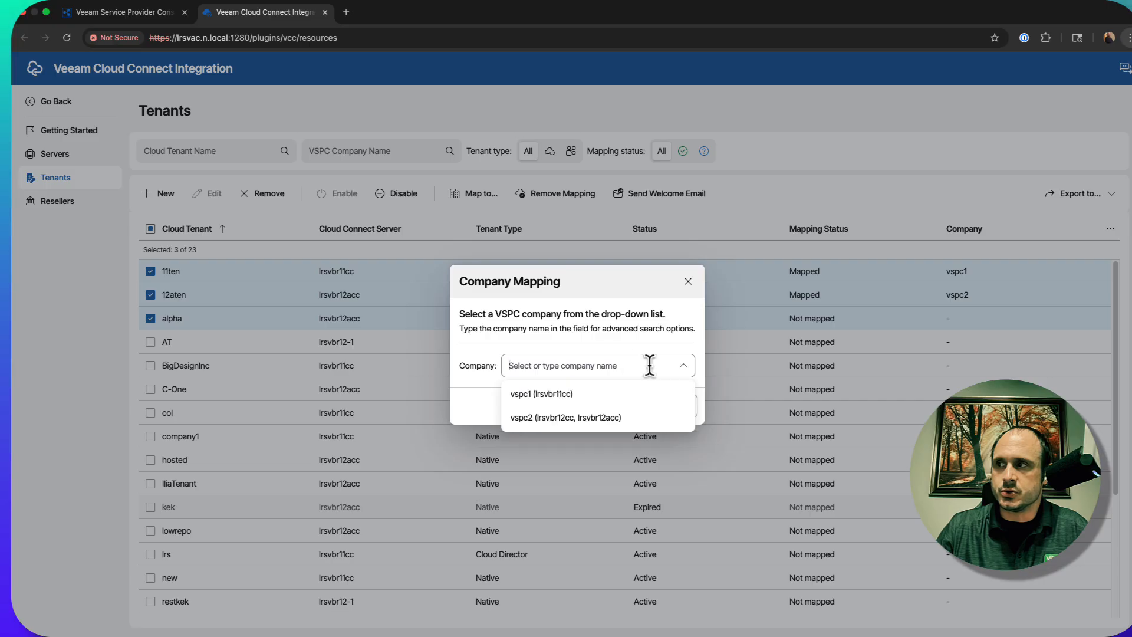
{"action": "left_click", "coordinate": [688, 281]}
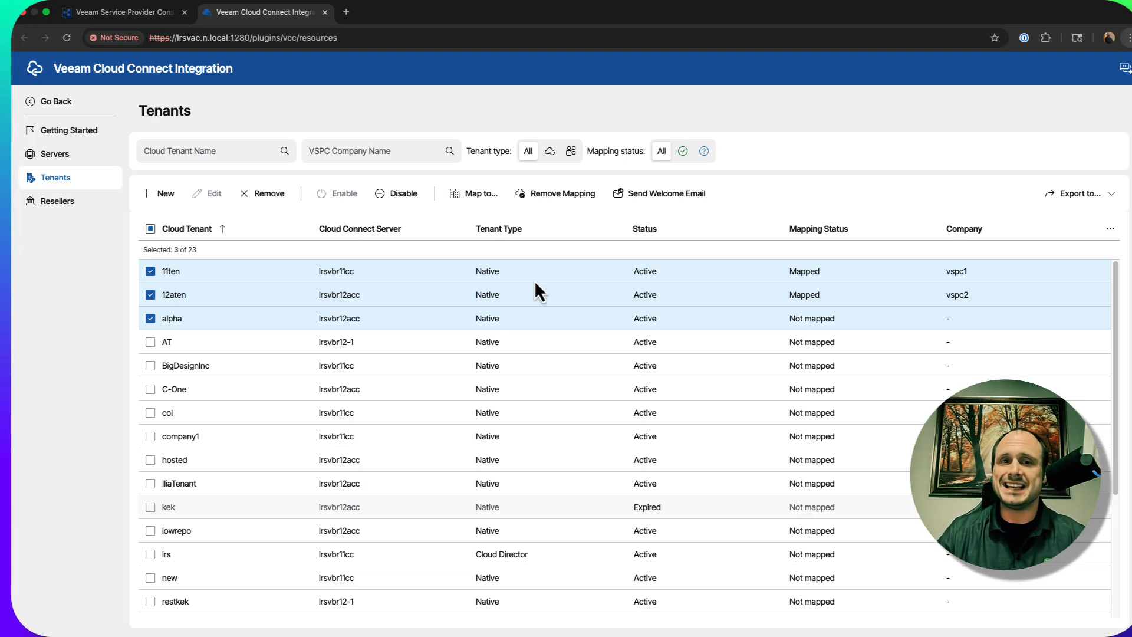
{"action": "left_click", "coordinate": [151, 271]}
{"action": "left_click", "coordinate": [150, 319]}
{"action": "left_click", "coordinate": [150, 295]}
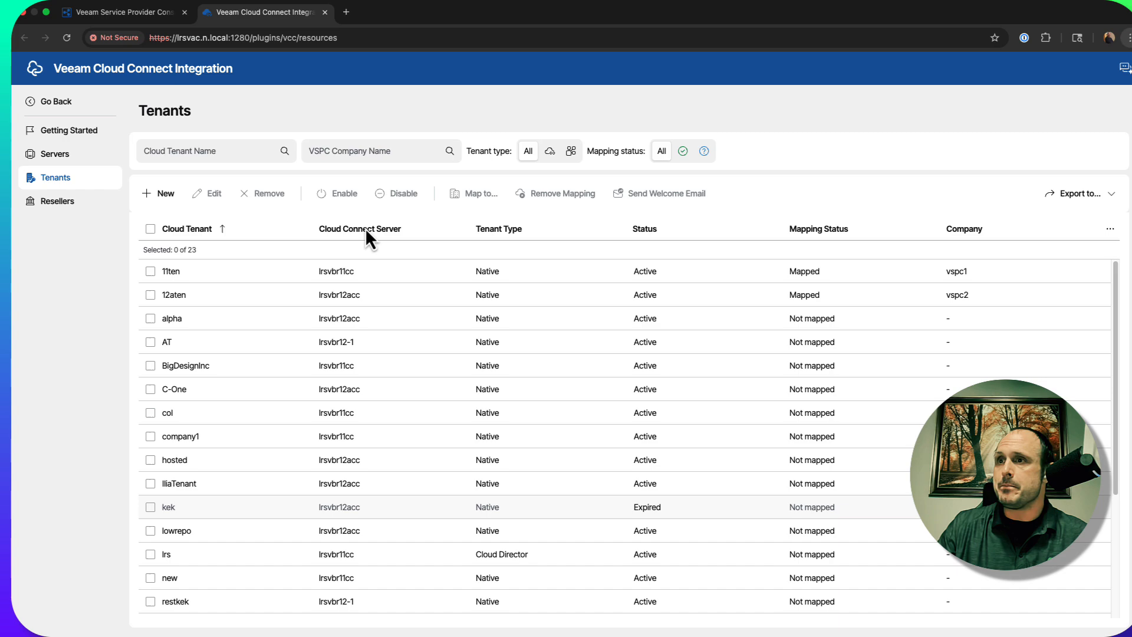
Open the cloud tenant 11ten for editing and proceed to its services settings
{"action": "left_click", "coordinate": [150, 271]}
{"action": "left_click", "coordinate": [217, 196]}
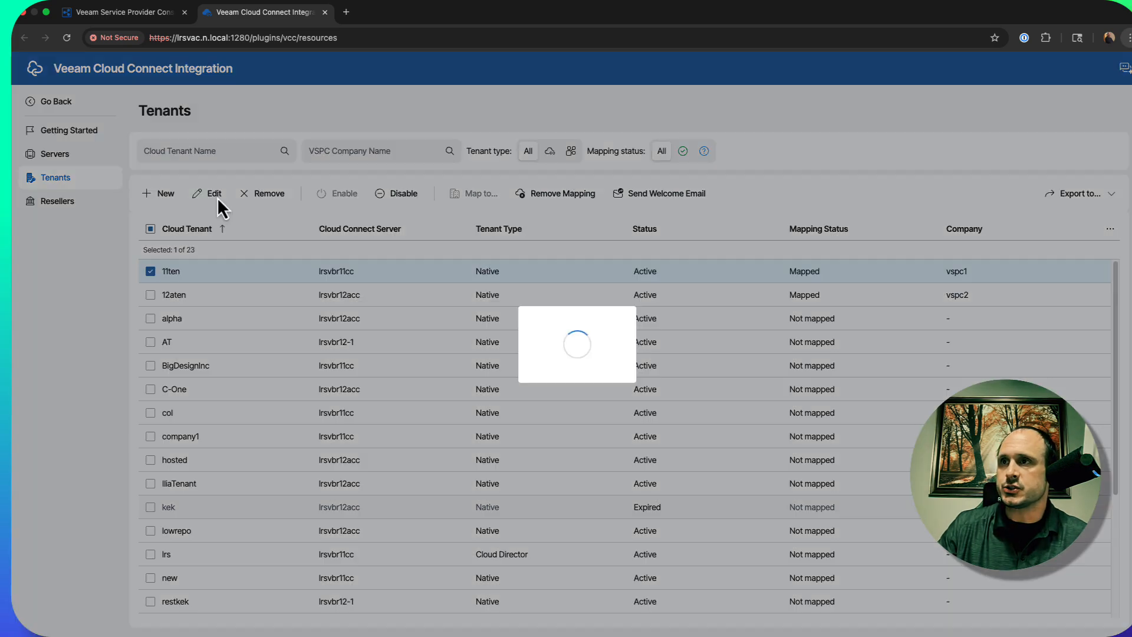
{"action": "left_click", "coordinate": [679, 380]}
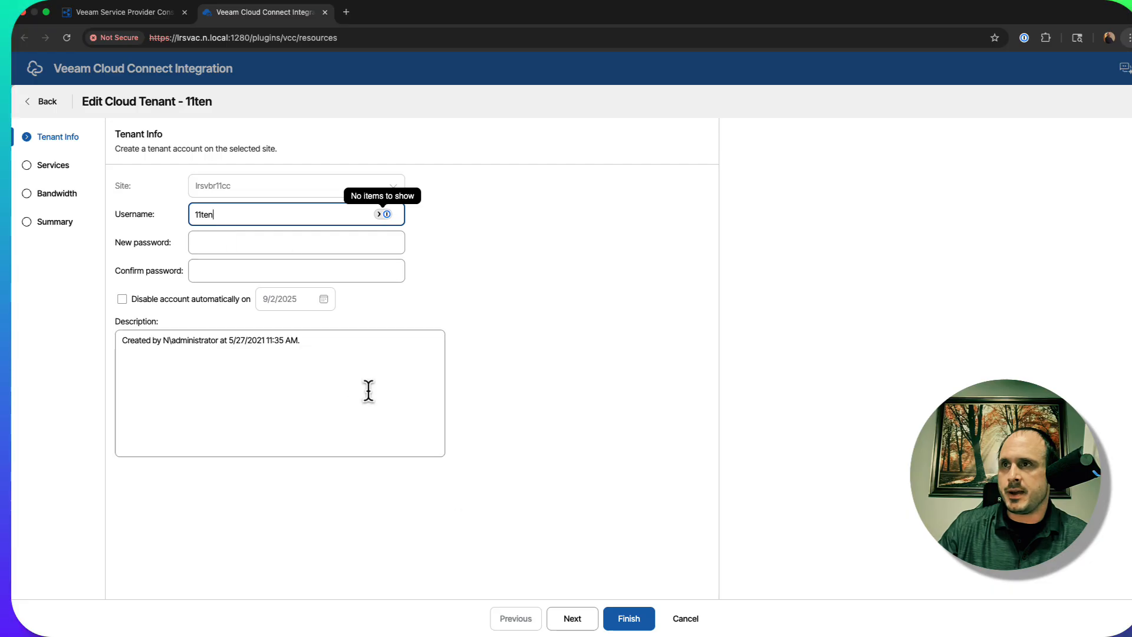
{"action": "left_click", "coordinate": [576, 627]}
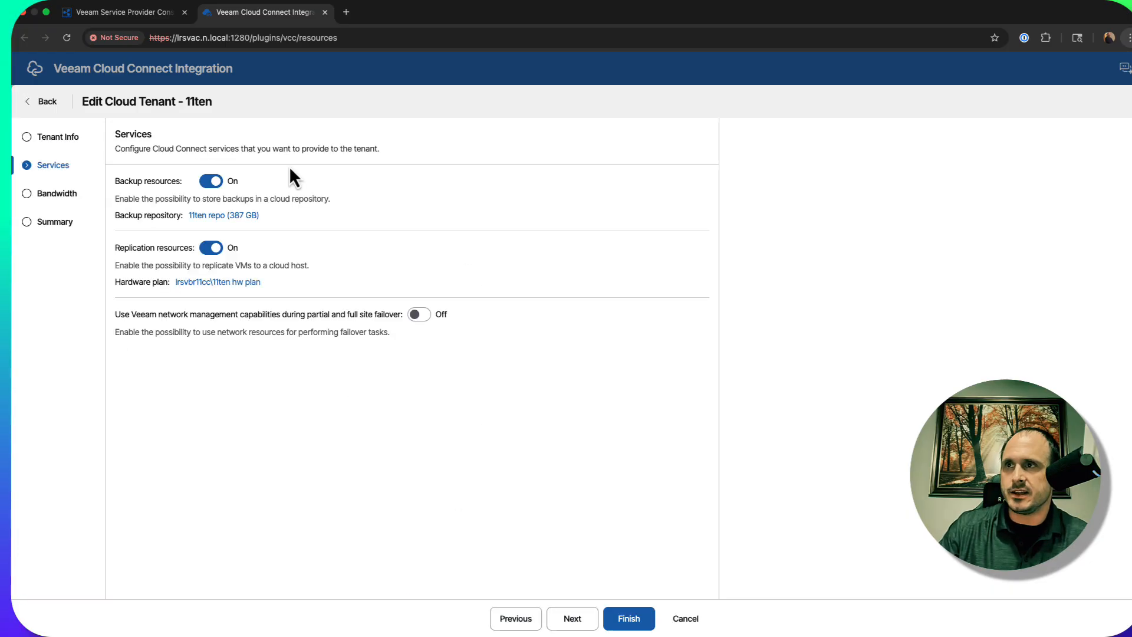
Examine the backup repository and hardware plan assigned to tenant 11ten
{"action": "left_click", "coordinate": [220, 217]}
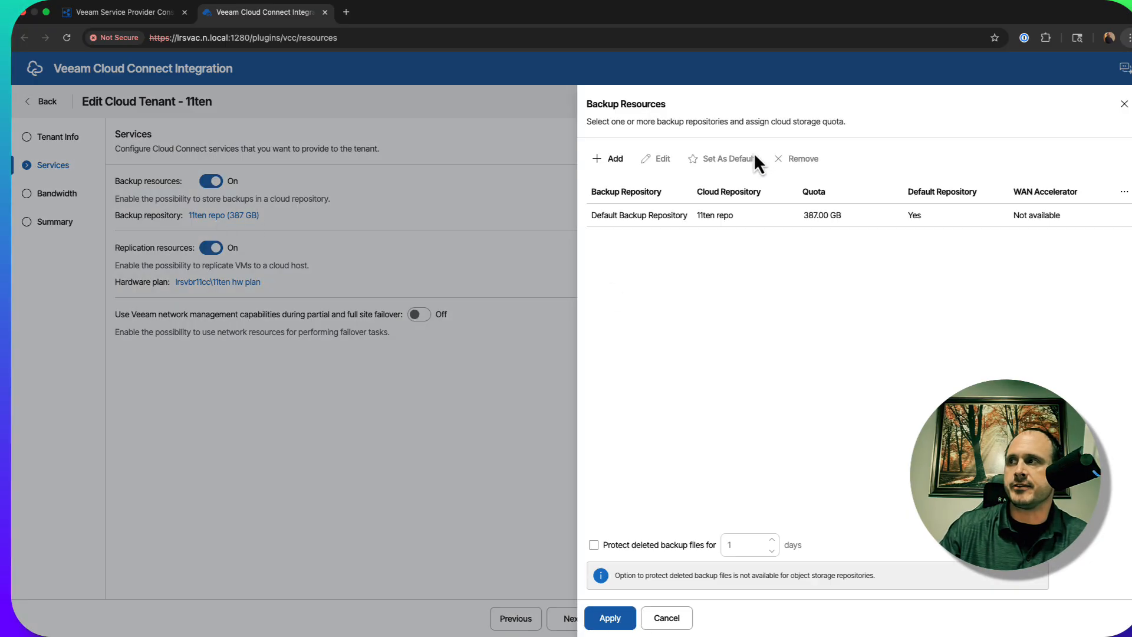
{"action": "left_click", "coordinate": [677, 625]}
{"action": "left_click", "coordinate": [188, 284]}
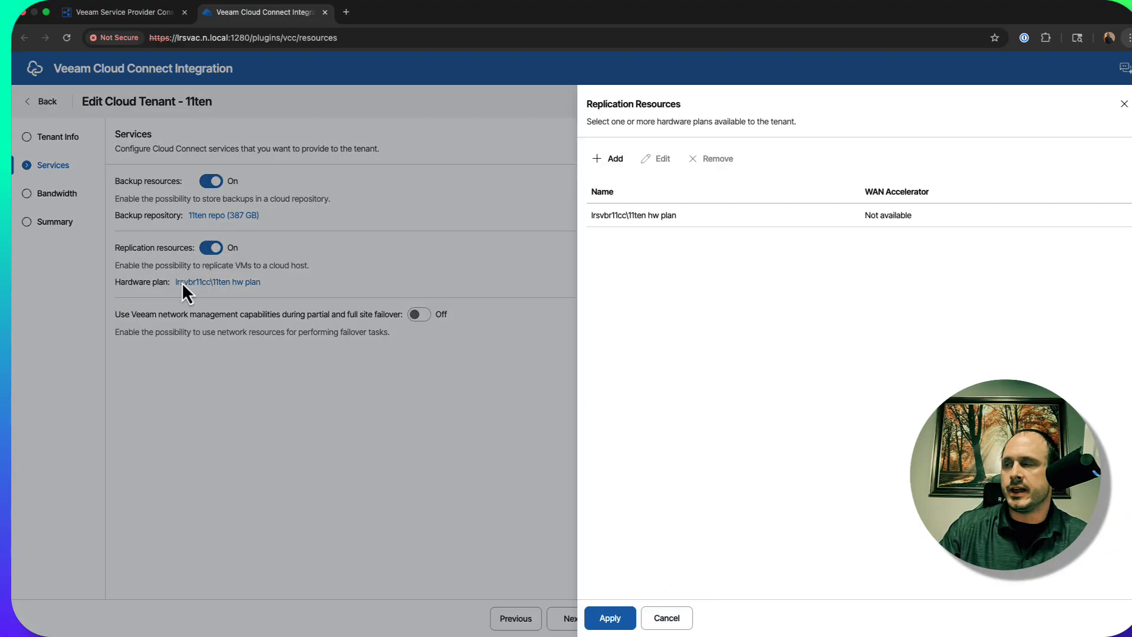
View the WAN acceleration options of tenant 11ten's hardware plan and close the replication resources without changes
{"action": "left_click", "coordinate": [709, 213]}
{"action": "left_click", "coordinate": [660, 159]}
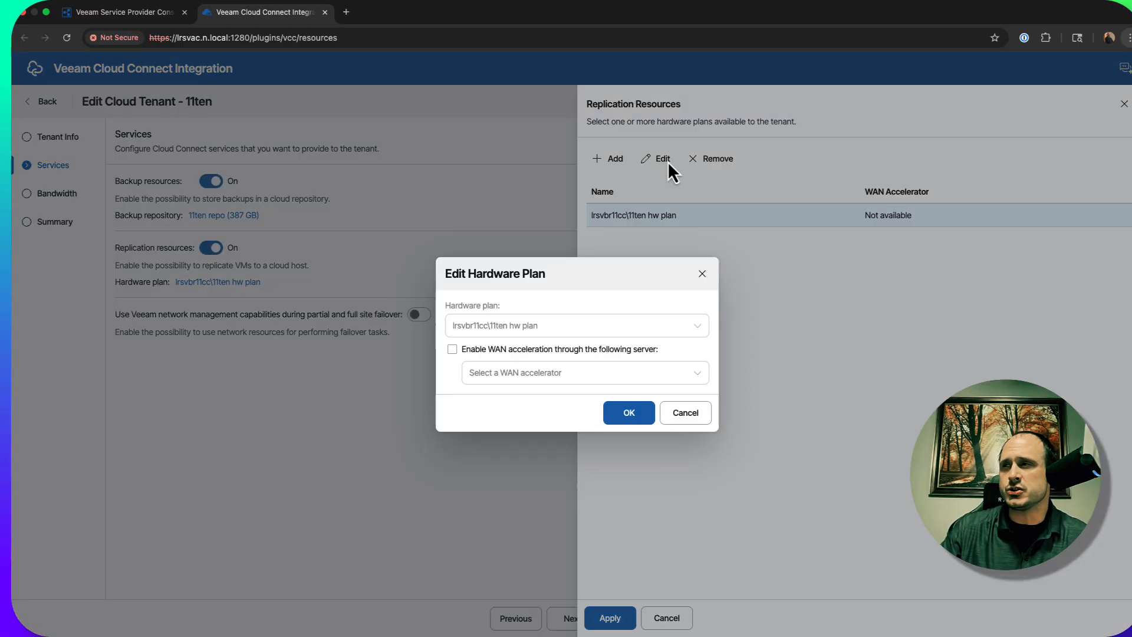
{"action": "left_click", "coordinate": [693, 414]}
{"action": "left_click", "coordinate": [669, 619]}
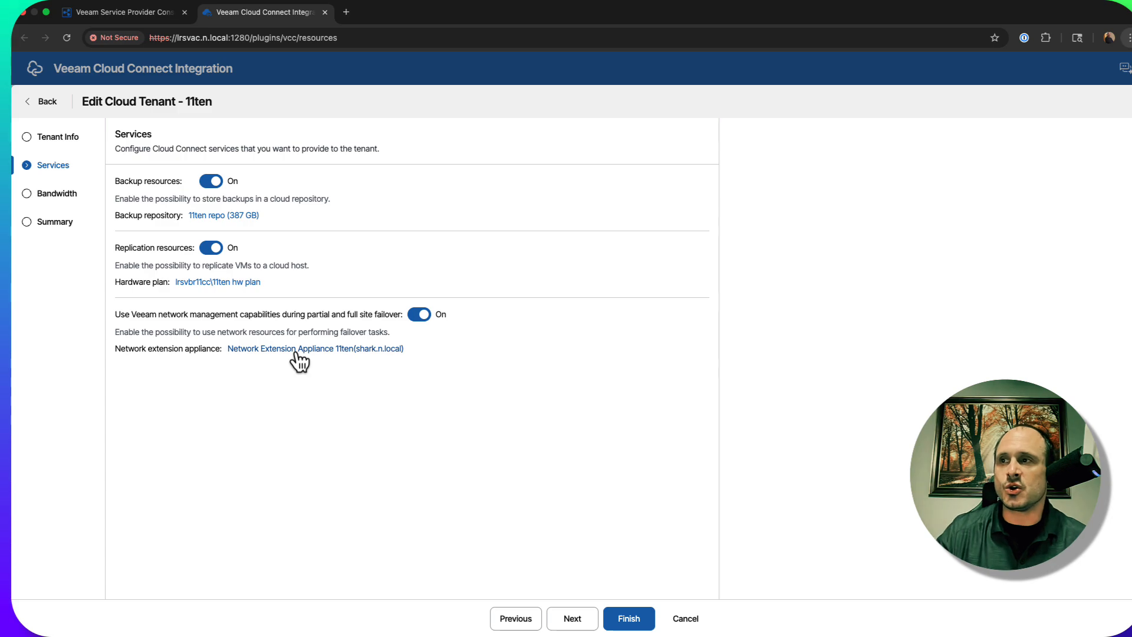
Examine the IP settings of tenant 11ten's network extension appliance and the public IP allocation option, leaving both unsaved
{"action": "left_click", "coordinate": [298, 351]}
{"action": "left_click", "coordinate": [689, 216]}
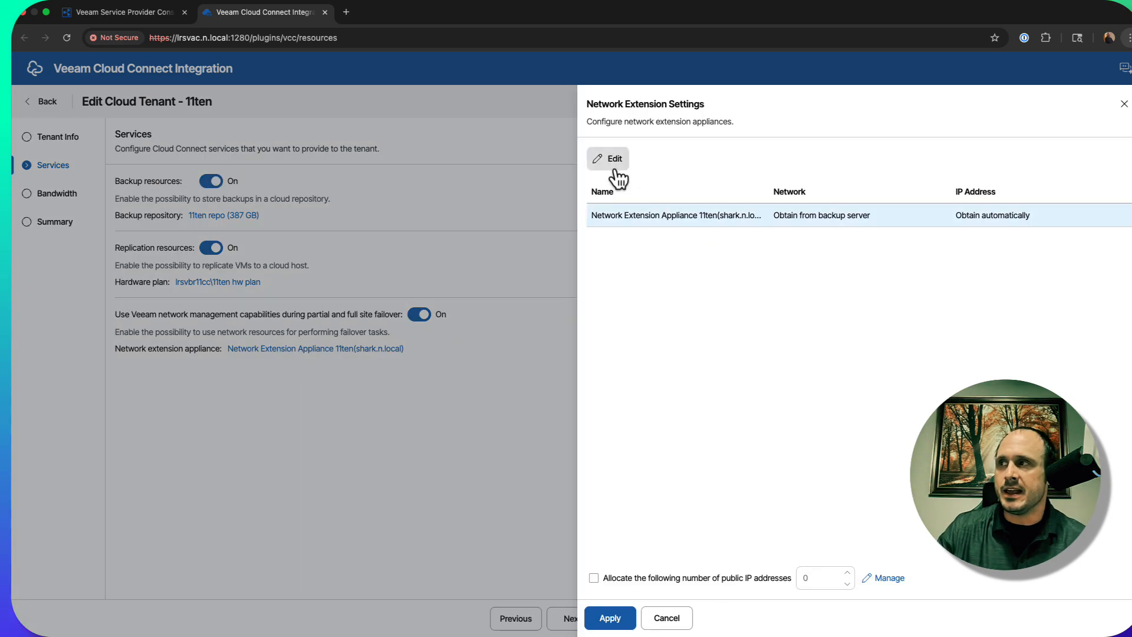
{"action": "left_click", "coordinate": [615, 159]}
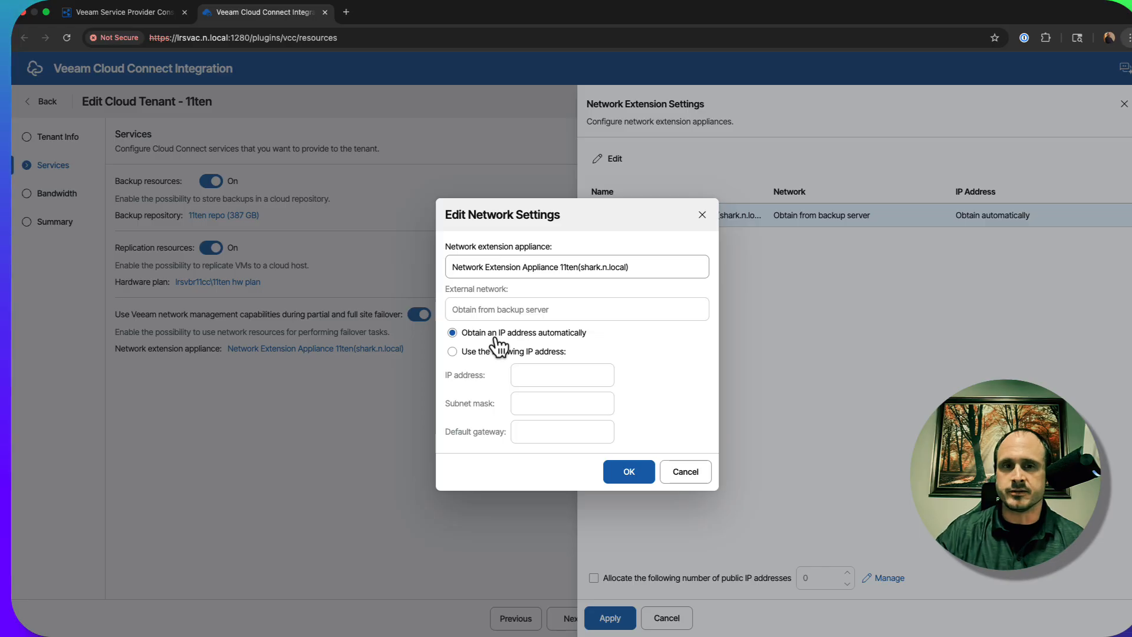
{"action": "left_click", "coordinate": [690, 475]}
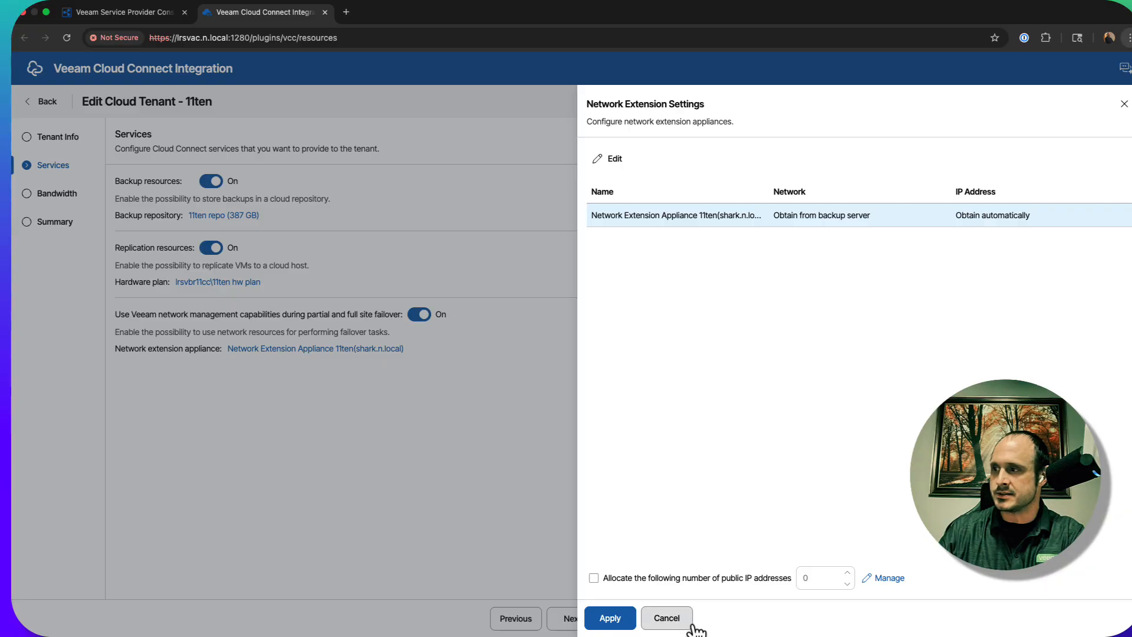
{"action": "left_click", "coordinate": [692, 578]}
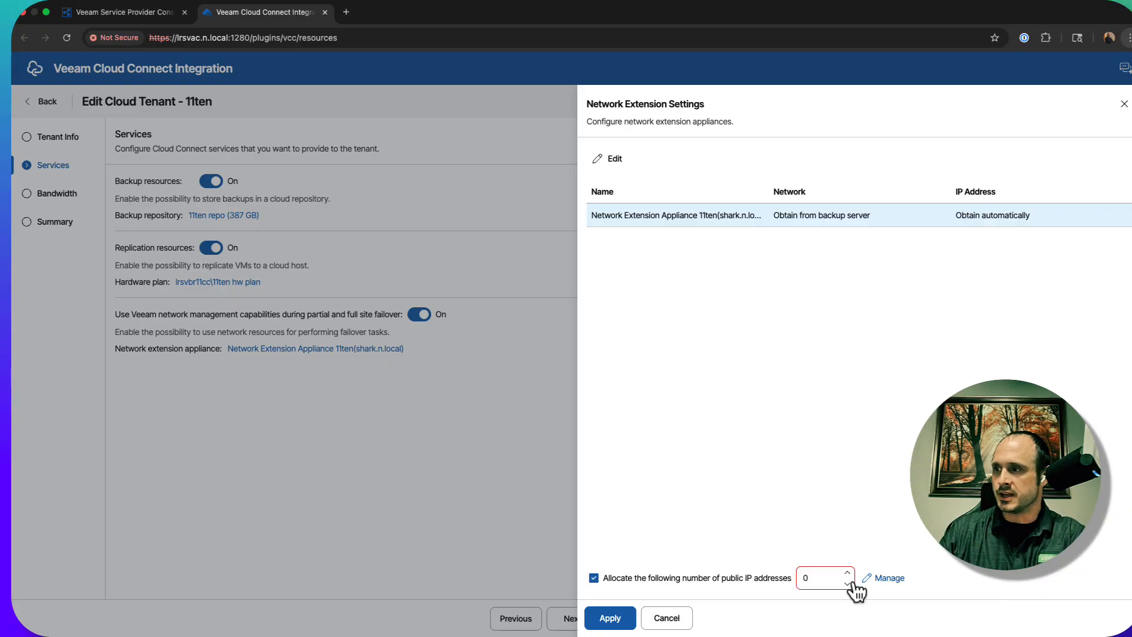
{"action": "left_click", "coordinate": [670, 617]}
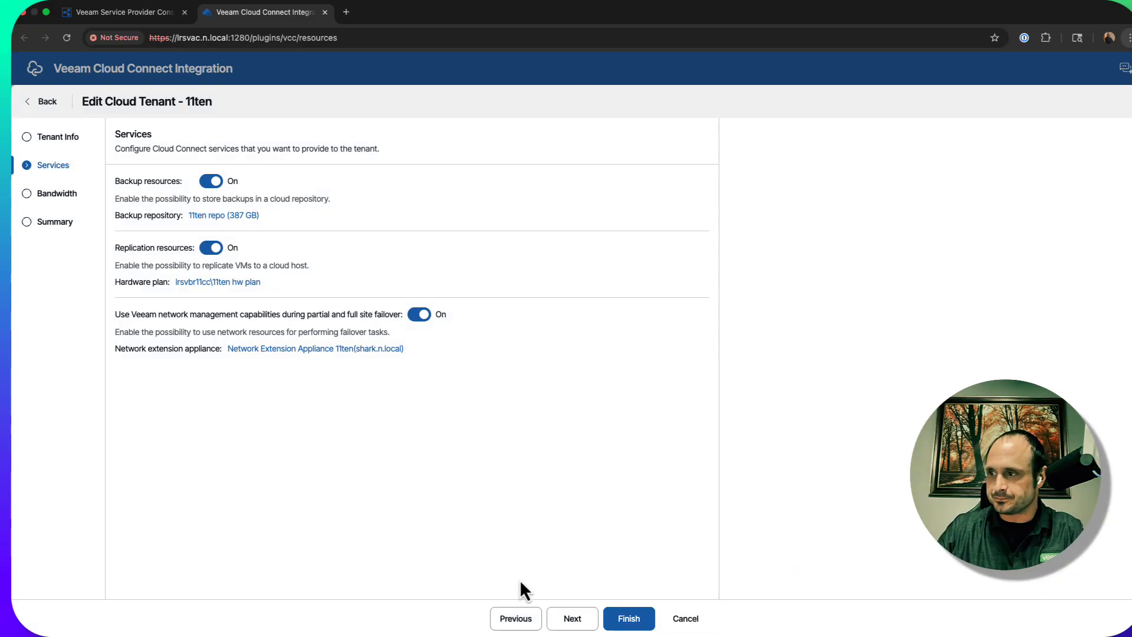
Discard the edits to tenant 11ten and view the Cloud Connect server list before leaving the plugin
{"action": "left_click", "coordinate": [685, 619]}
{"action": "left_click", "coordinate": [631, 383]}
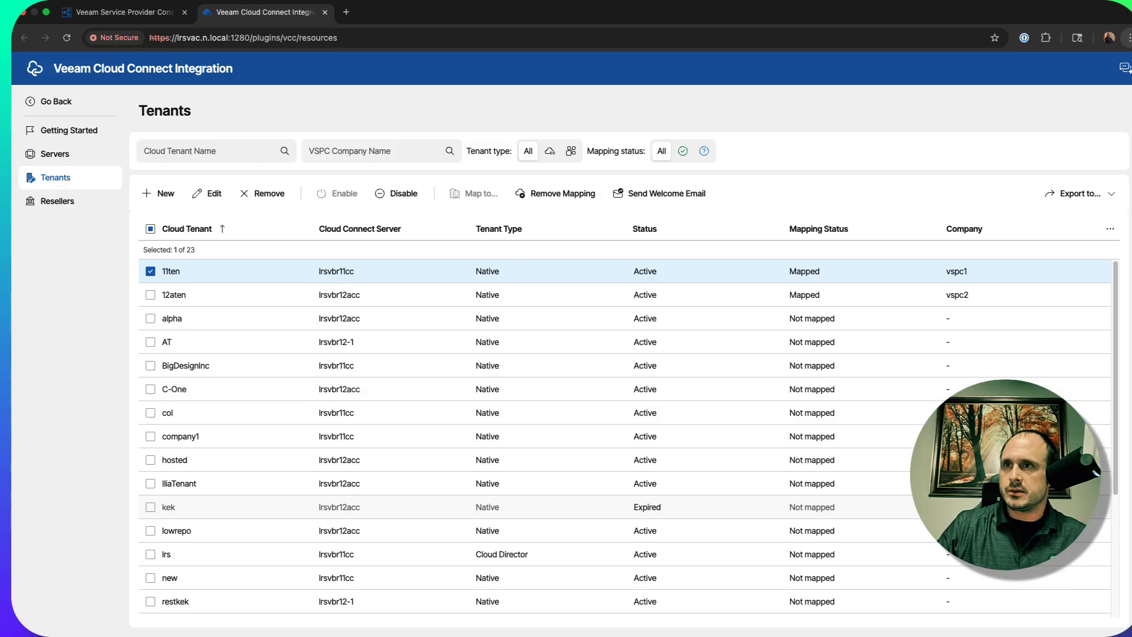
{"action": "left_click", "coordinate": [52, 158]}
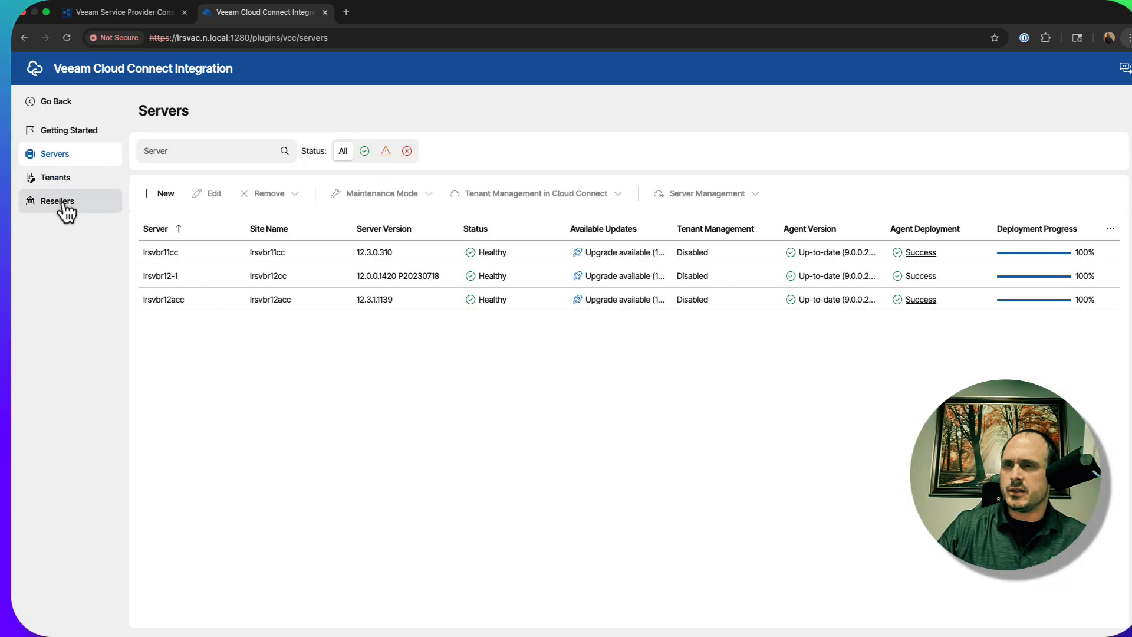
{"action": "left_click", "coordinate": [57, 106]}
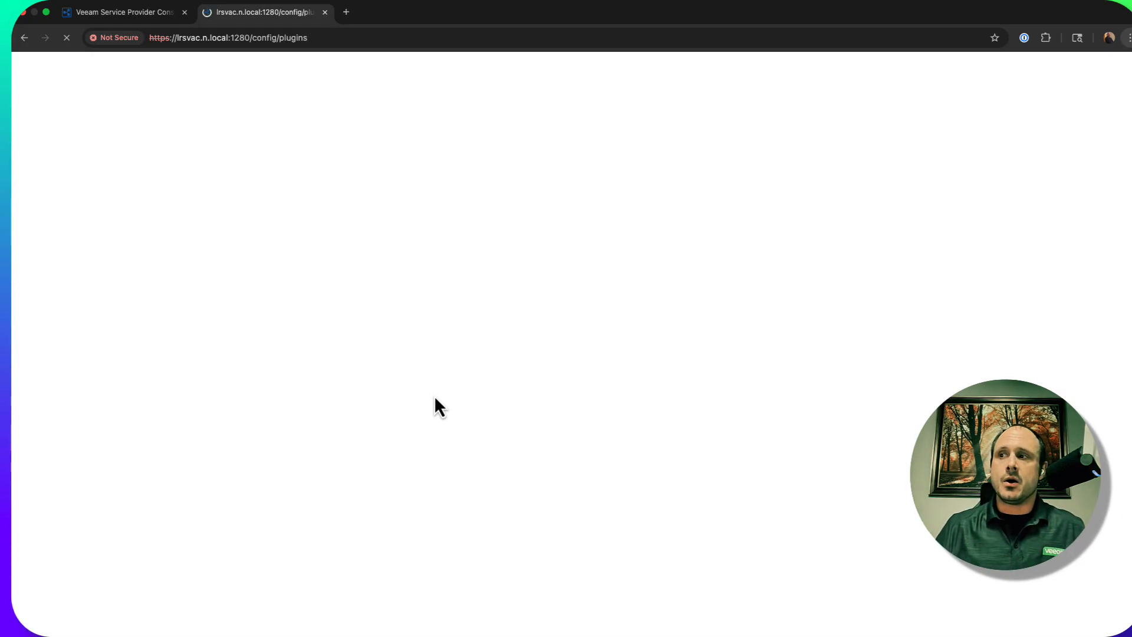
Return to the company vspc1 editor, discard its changes and go to the monitoring overview
{"action": "left_click", "coordinate": [127, 12]}
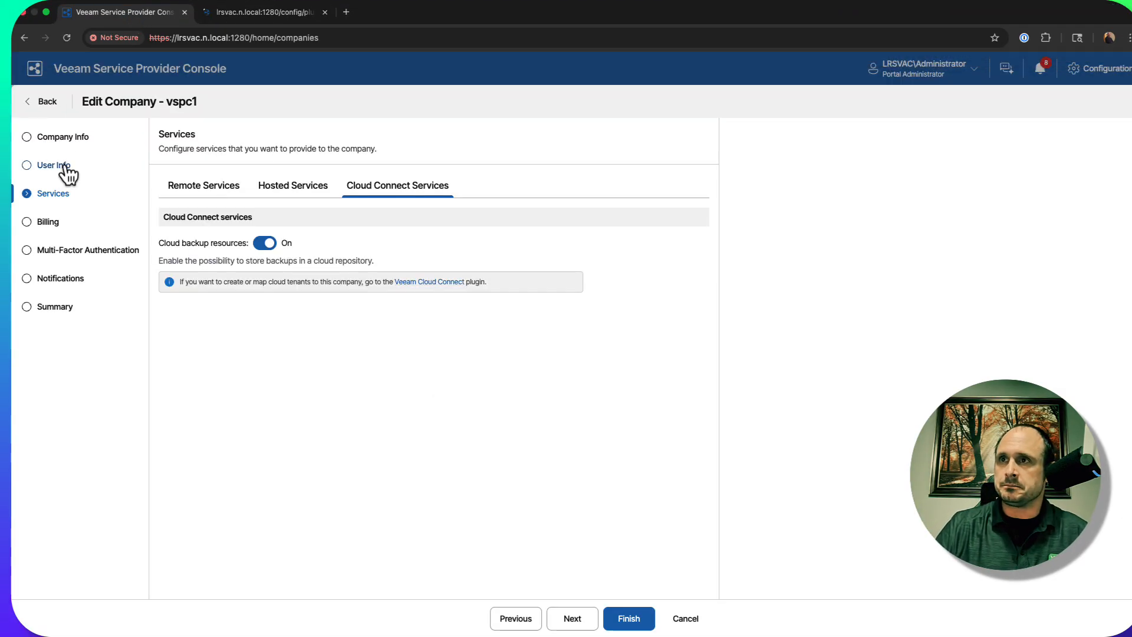
{"action": "left_click", "coordinate": [29, 103]}
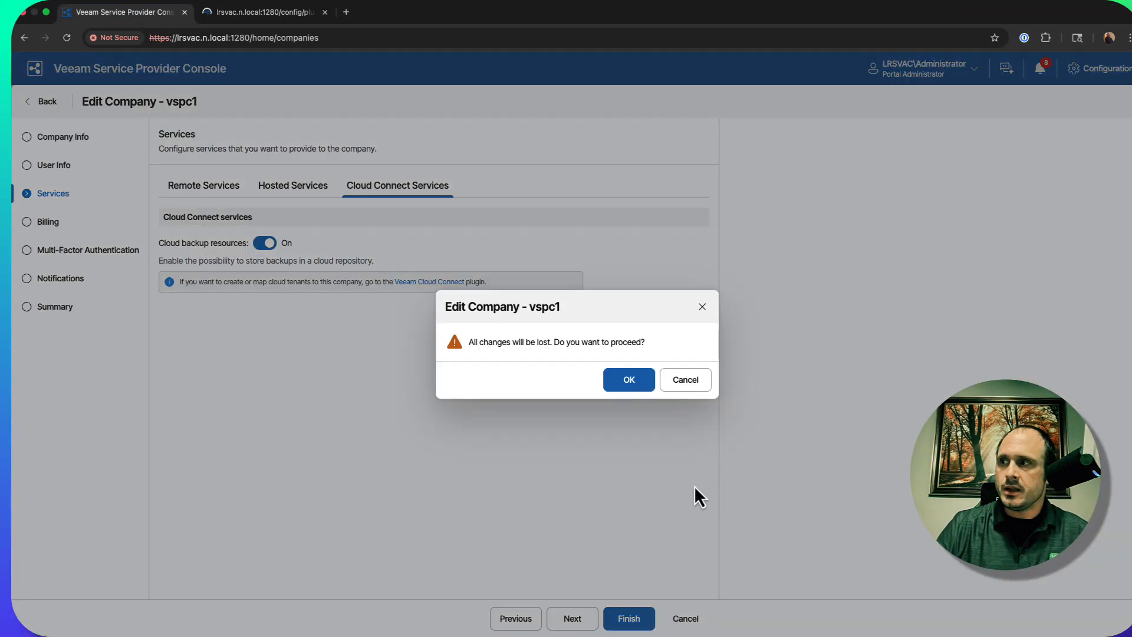
{"action": "left_click", "coordinate": [626, 384]}
{"action": "left_click", "coordinate": [83, 201]}
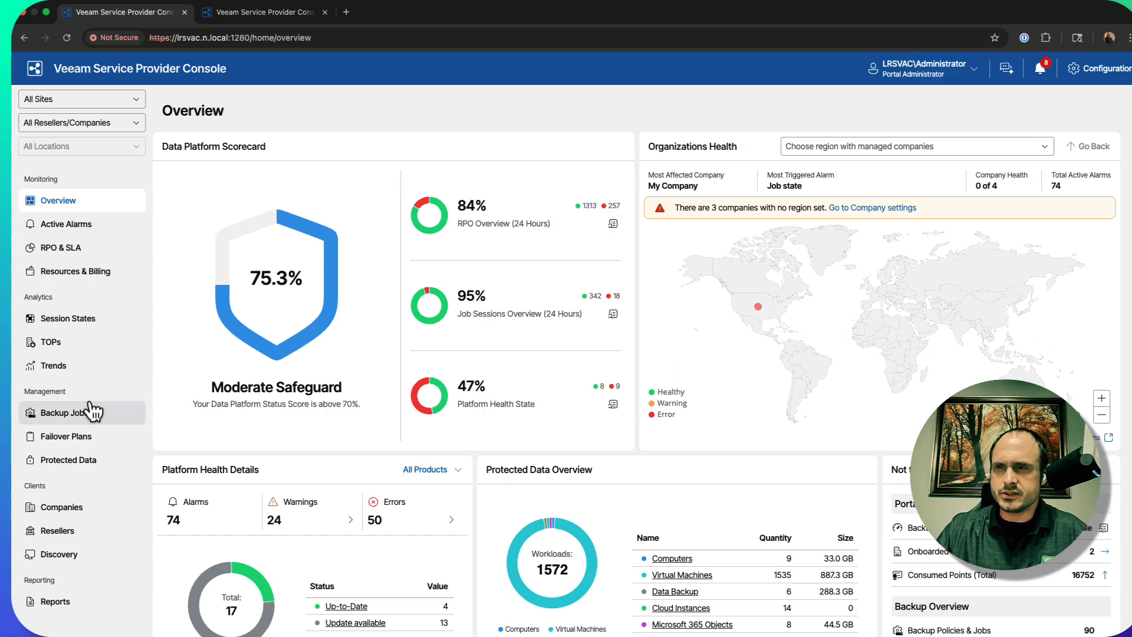
View the product installation options for the discovered computer lrsvbr11, including Veeam ONE, and clear the selection
{"action": "left_click", "coordinate": [66, 560]}
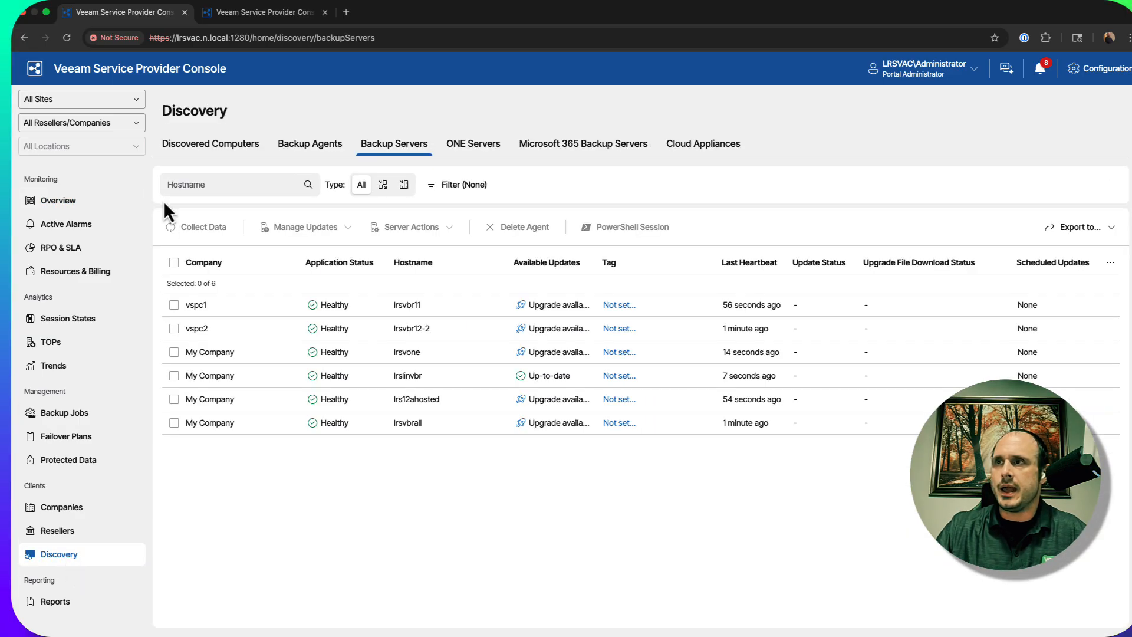
{"action": "left_click", "coordinate": [234, 143]}
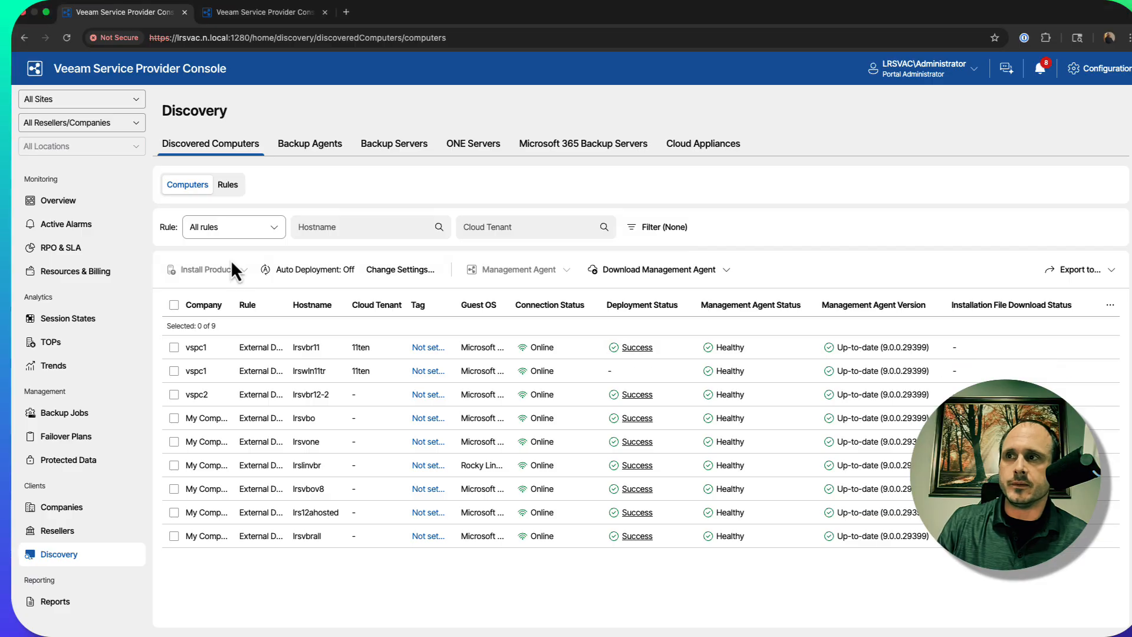
{"action": "left_click", "coordinate": [174, 348]}
{"action": "left_click", "coordinate": [235, 274]}
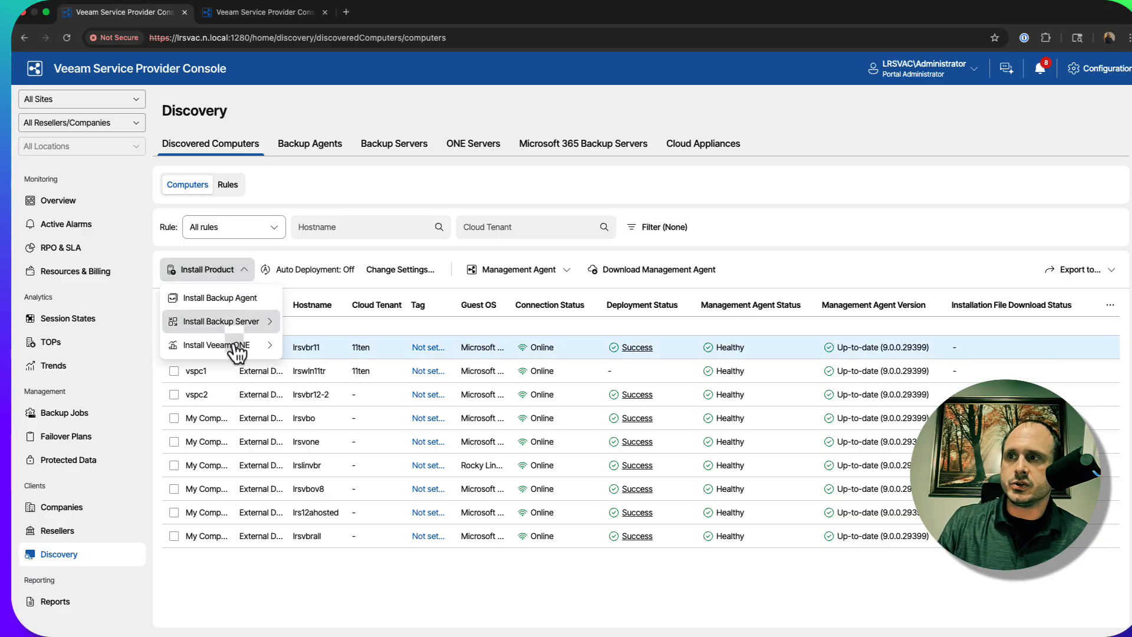
{"action": "mouse_move", "coordinate": [236, 351]}
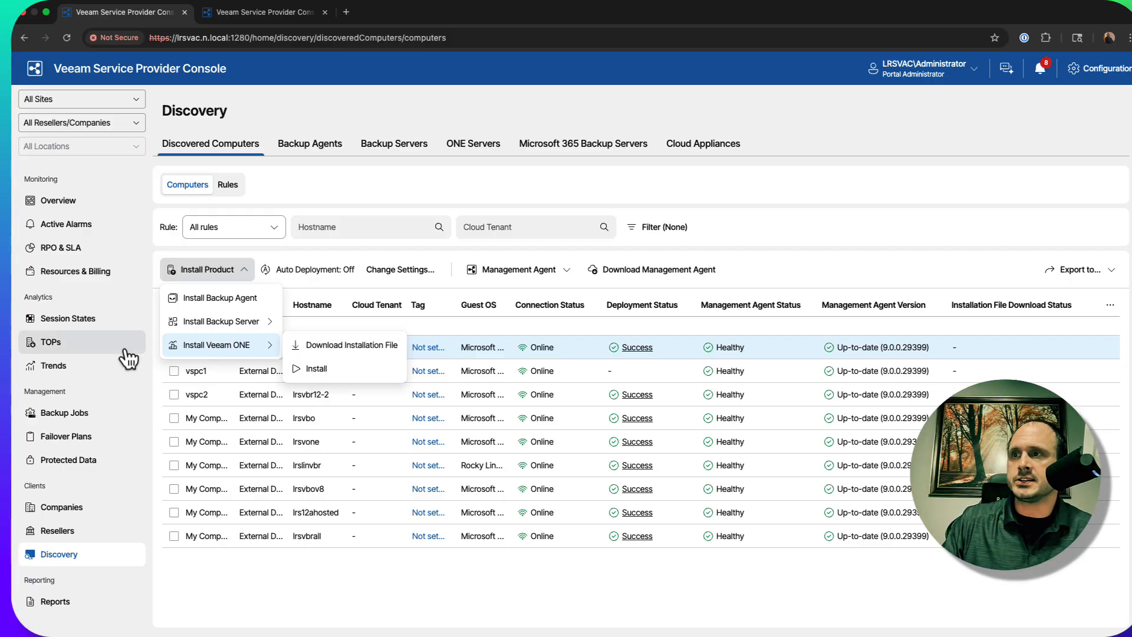
{"action": "left_click", "coordinate": [917, 242]}
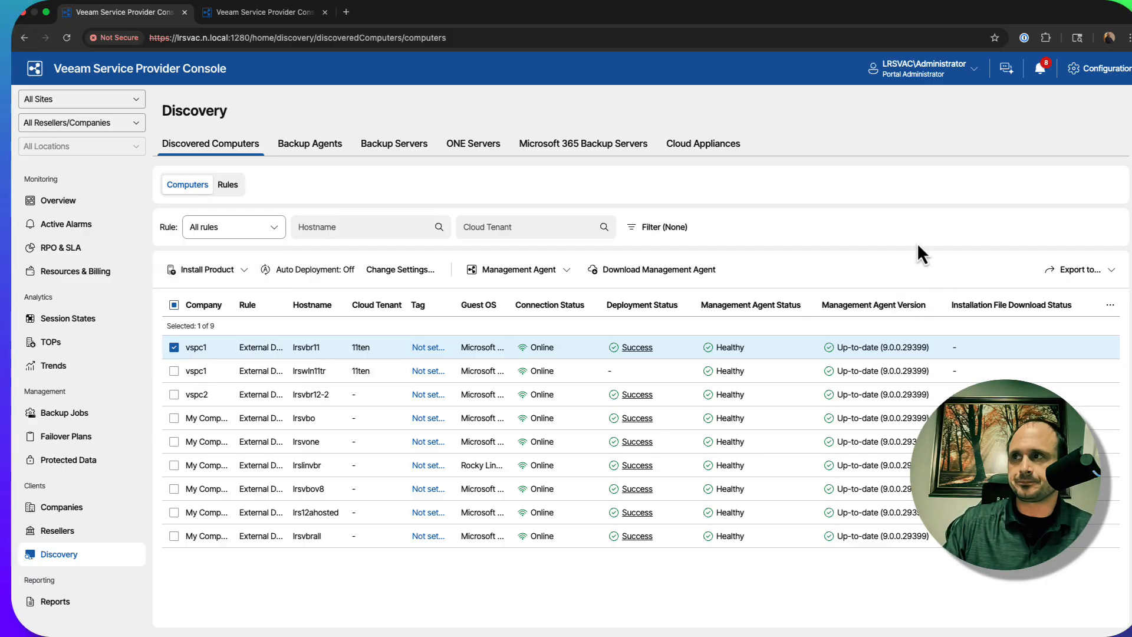
{"action": "left_click", "coordinate": [175, 347]}
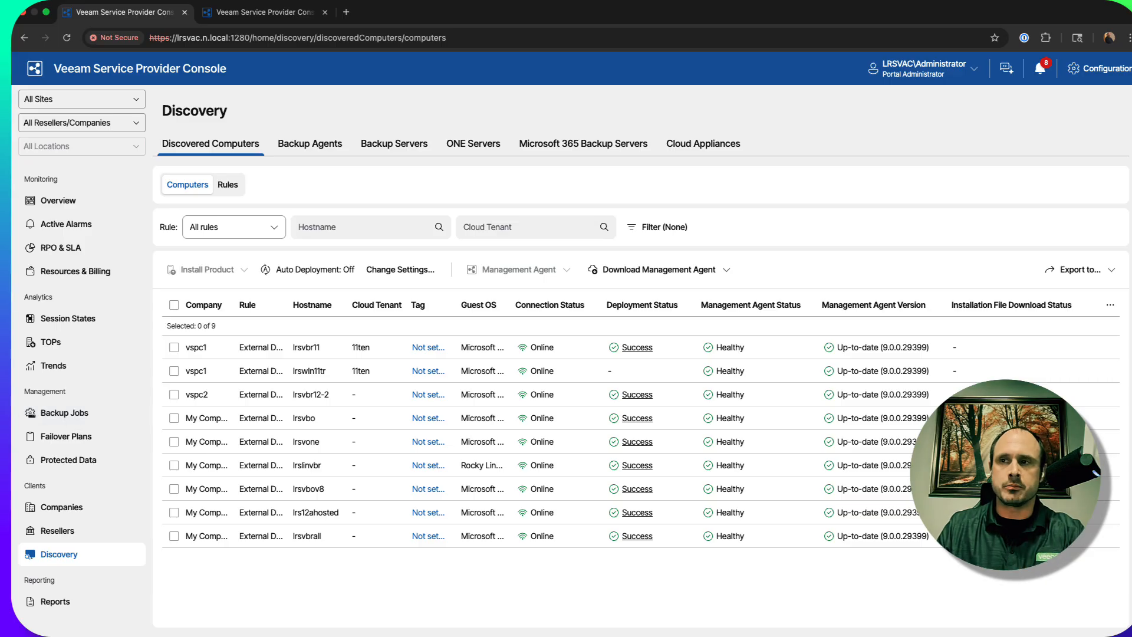
Open a PowerShell session for the server of virtual machine job vspc1_Backup Job, return to the job list and clear the selection
{"action": "left_click", "coordinate": [97, 419]}
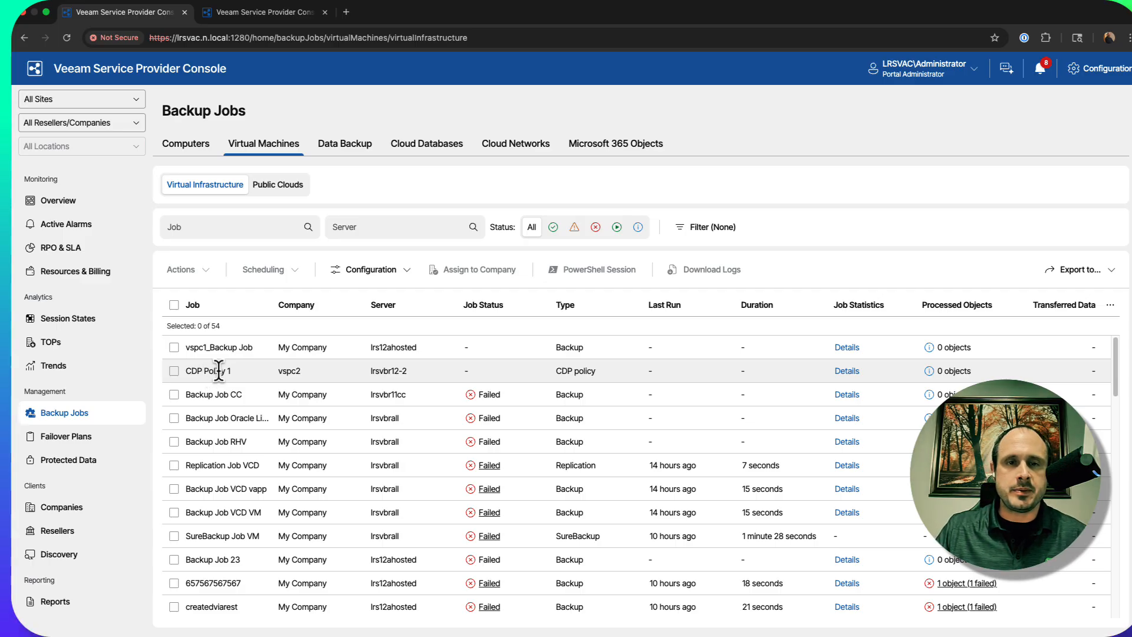
{"action": "left_click", "coordinate": [174, 347]}
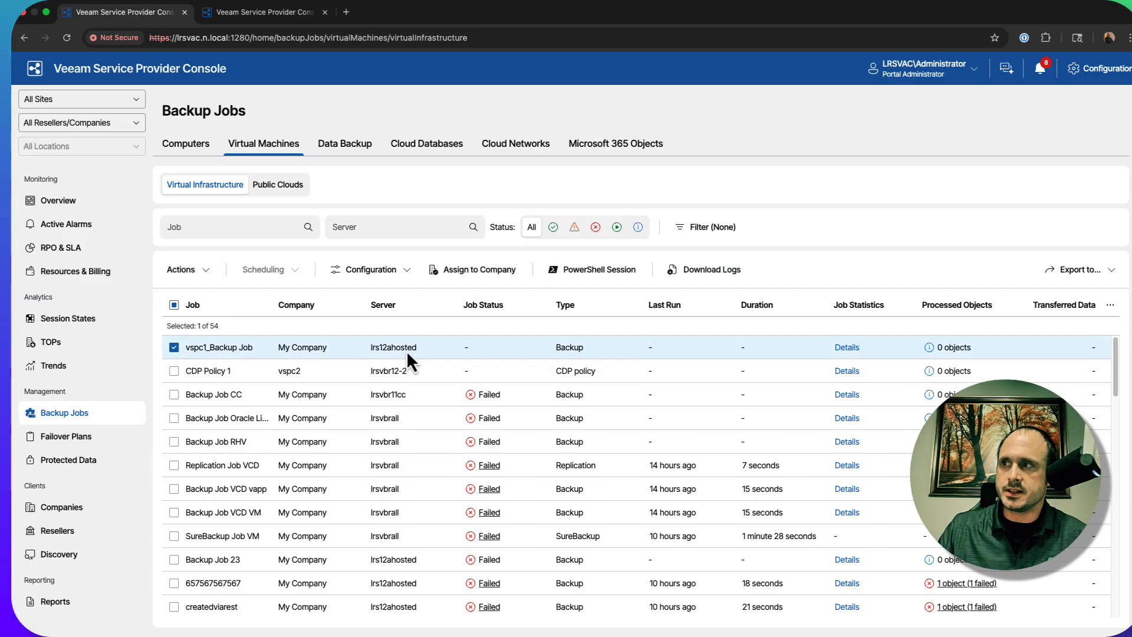
{"action": "left_click", "coordinate": [594, 271]}
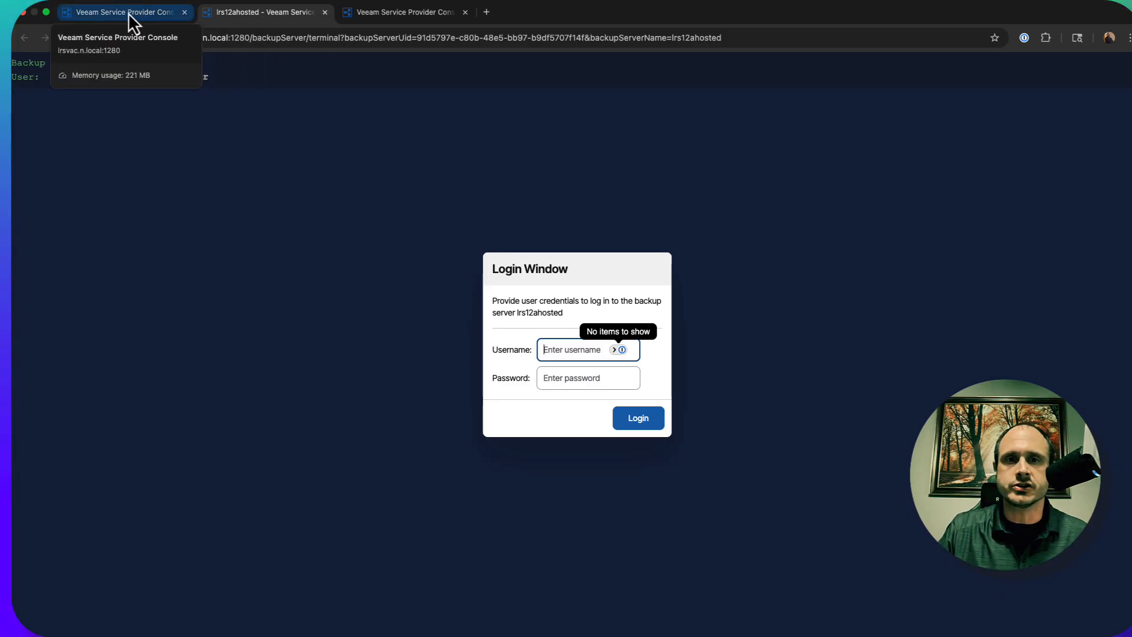
{"action": "left_click", "coordinate": [97, 13]}
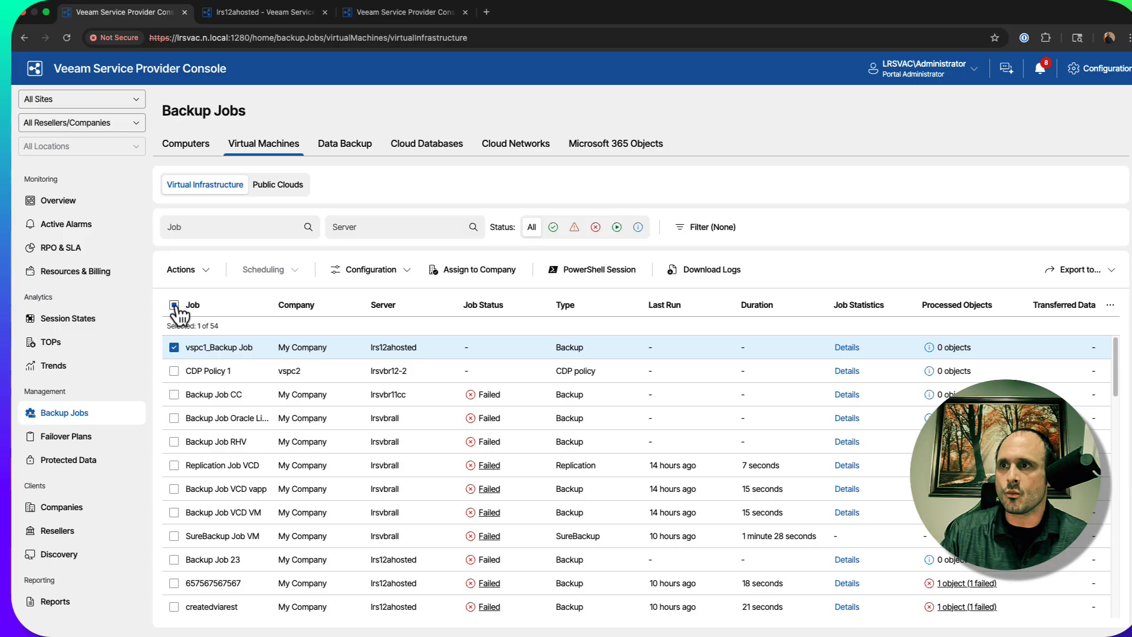
{"action": "left_click", "coordinate": [174, 347]}
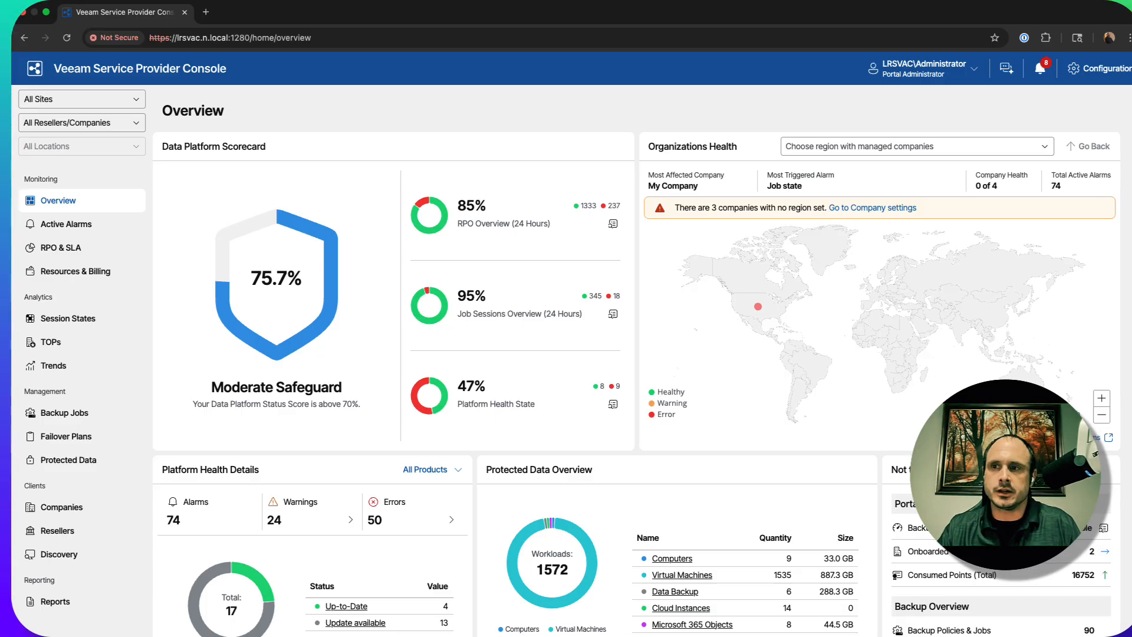
Review the plugin catalog in the configuration area and the custom plugin upload options without uploading a file
{"action": "left_click", "coordinate": [1095, 68]}
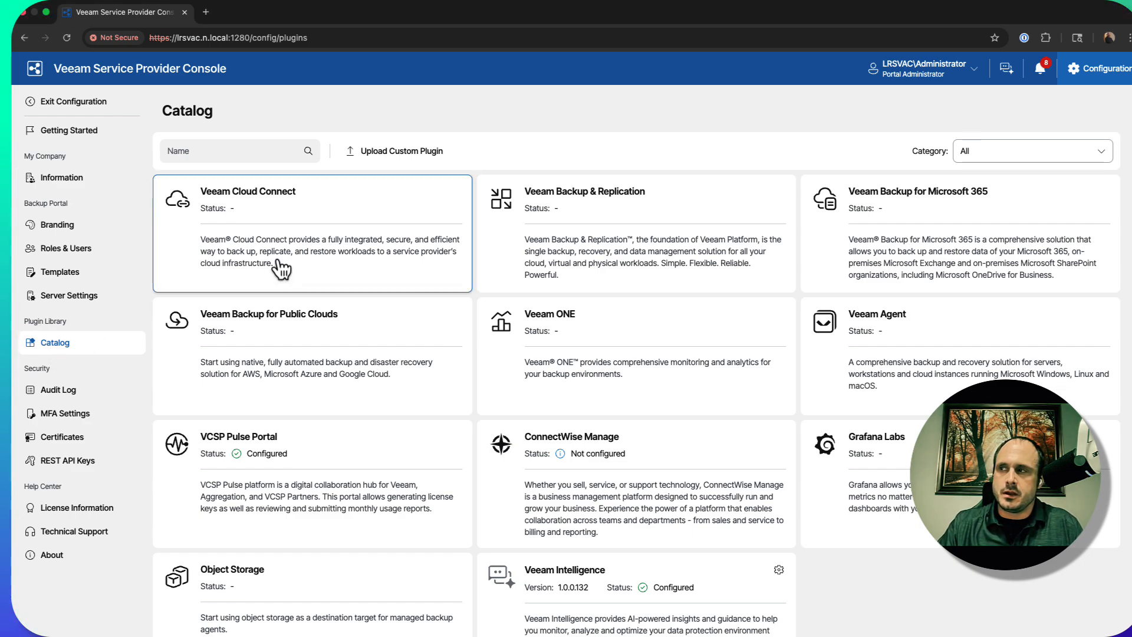
{"action": "scroll", "coordinate": [281, 270], "scroll_direction": "down", "scroll_amount": 1}
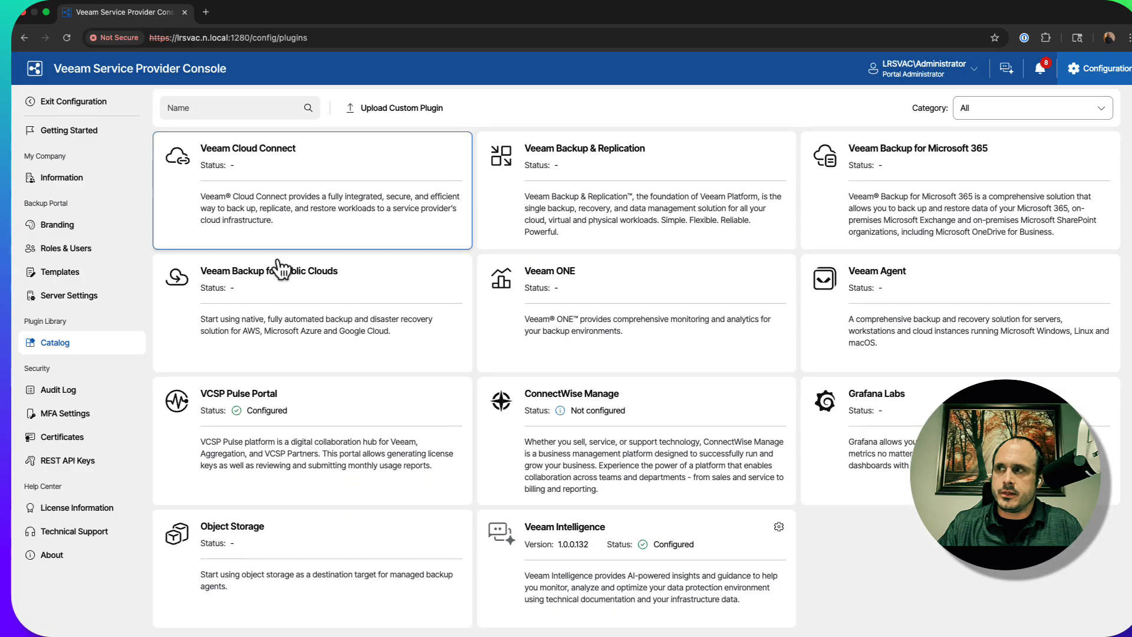
{"action": "scroll", "coordinate": [281, 269], "scroll_direction": "up", "scroll_amount": 1}
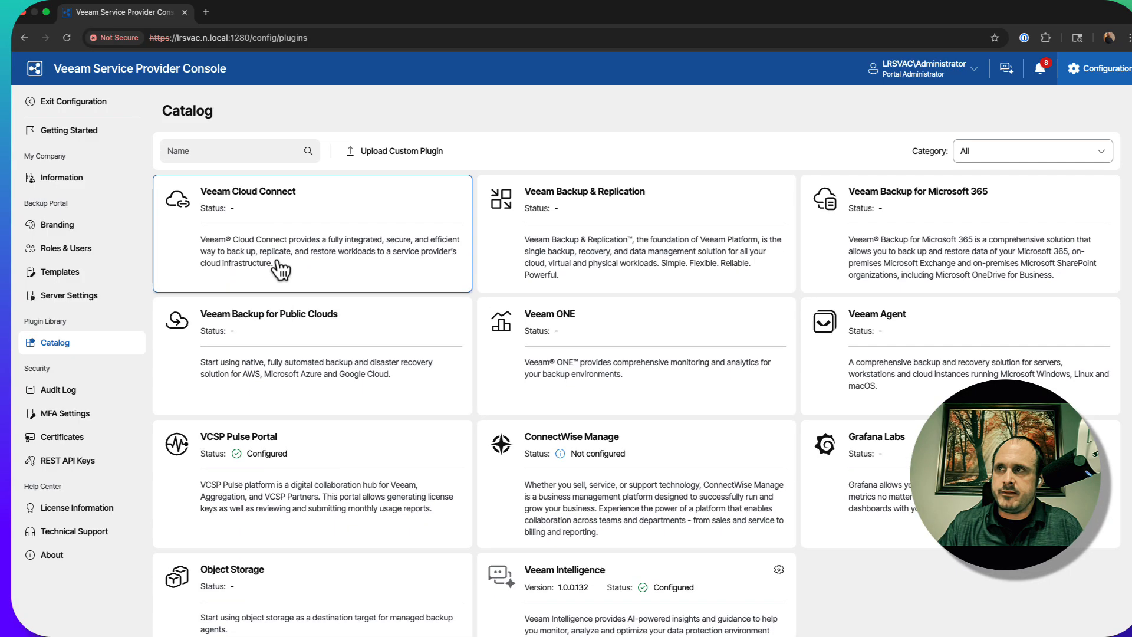
{"action": "left_click", "coordinate": [397, 162]}
{"action": "left_click", "coordinate": [548, 334]}
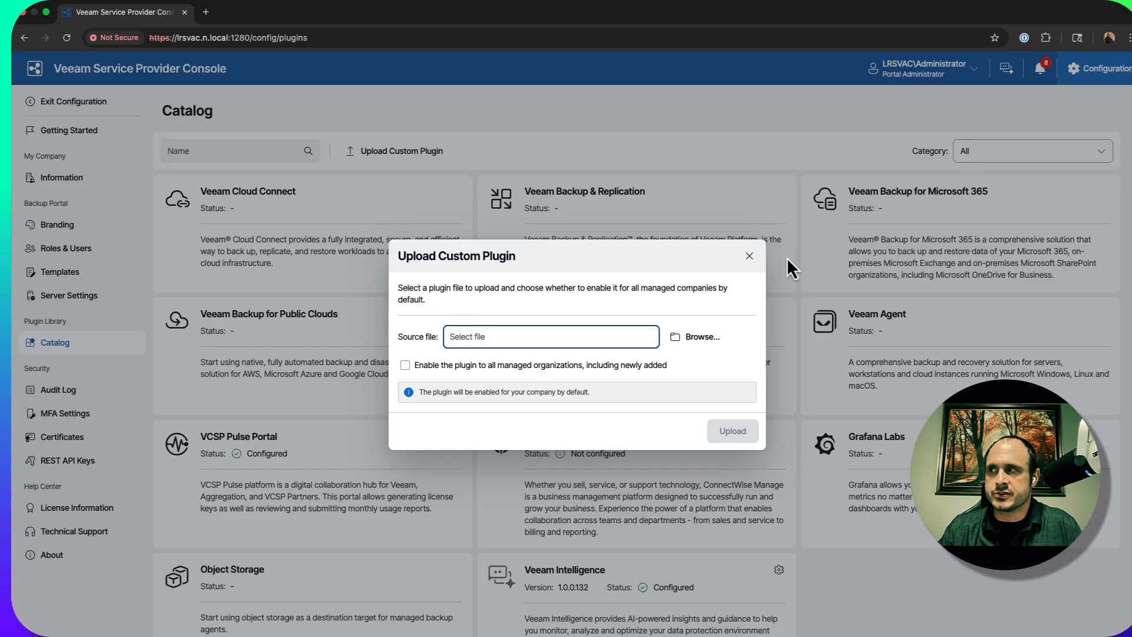
{"action": "left_click", "coordinate": [749, 256]}
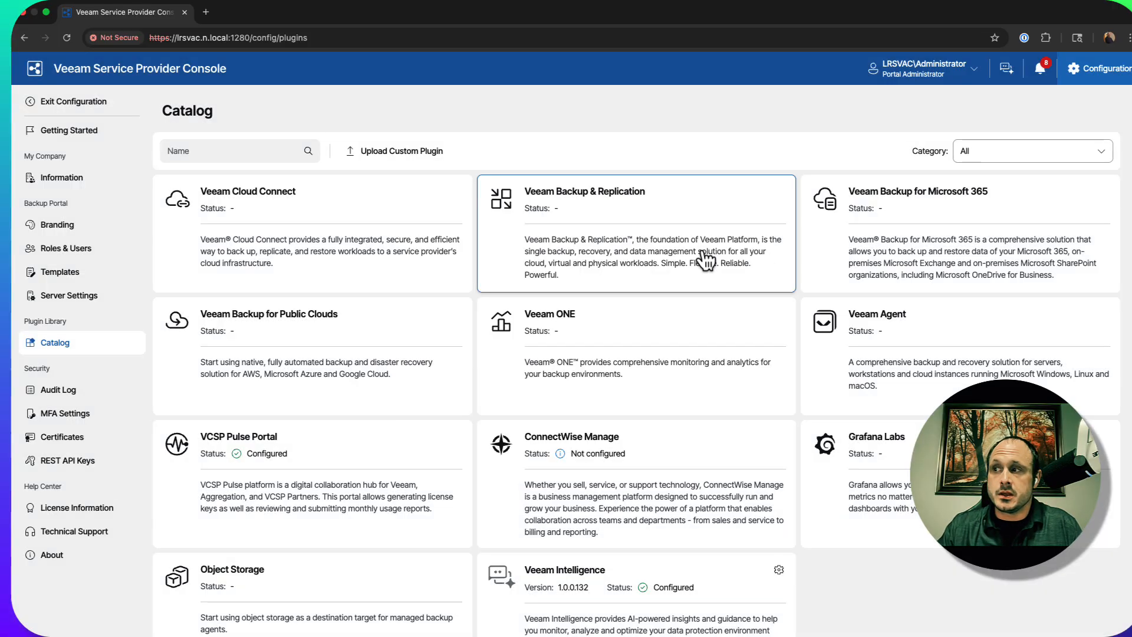
Look through the available plugins in the catalog and exit the configuration area
{"action": "scroll", "coordinate": [704, 235], "scroll_direction": "down", "scroll_amount": 1}
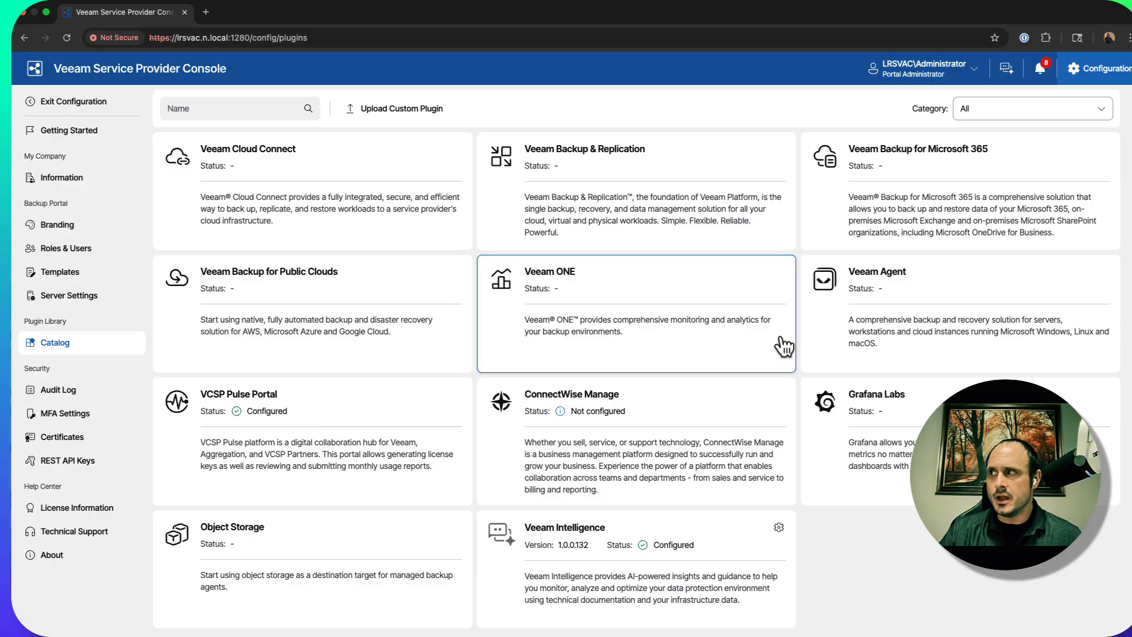
{"action": "scroll", "coordinate": [778, 273], "scroll_direction": "up", "scroll_amount": 1}
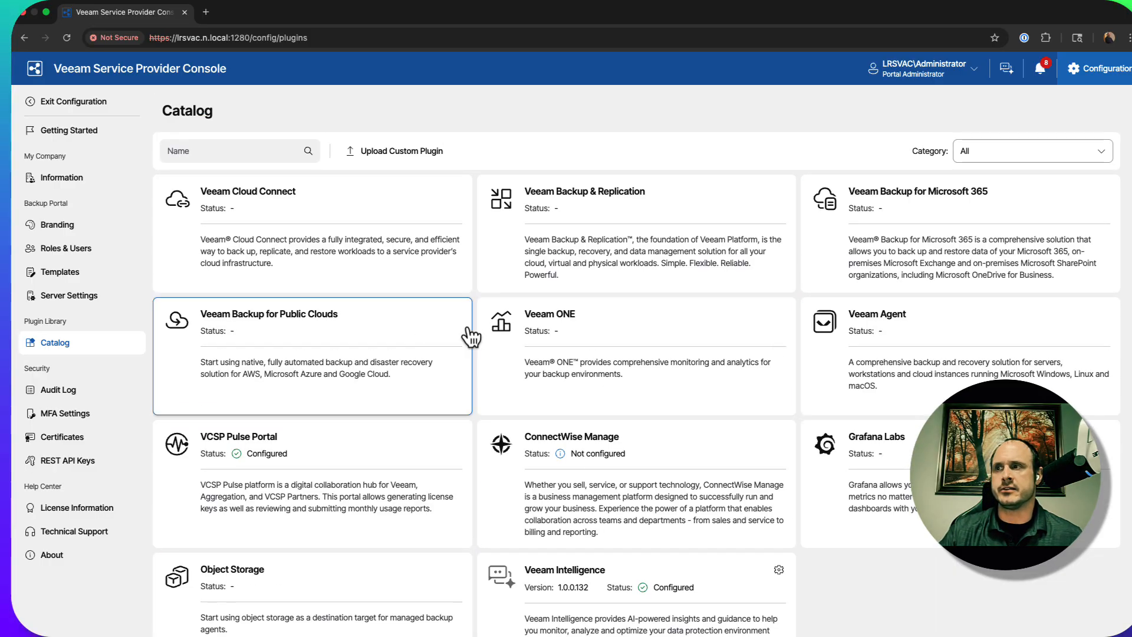
{"action": "scroll", "coordinate": [667, 371], "scroll_direction": "down", "scroll_amount": 1}
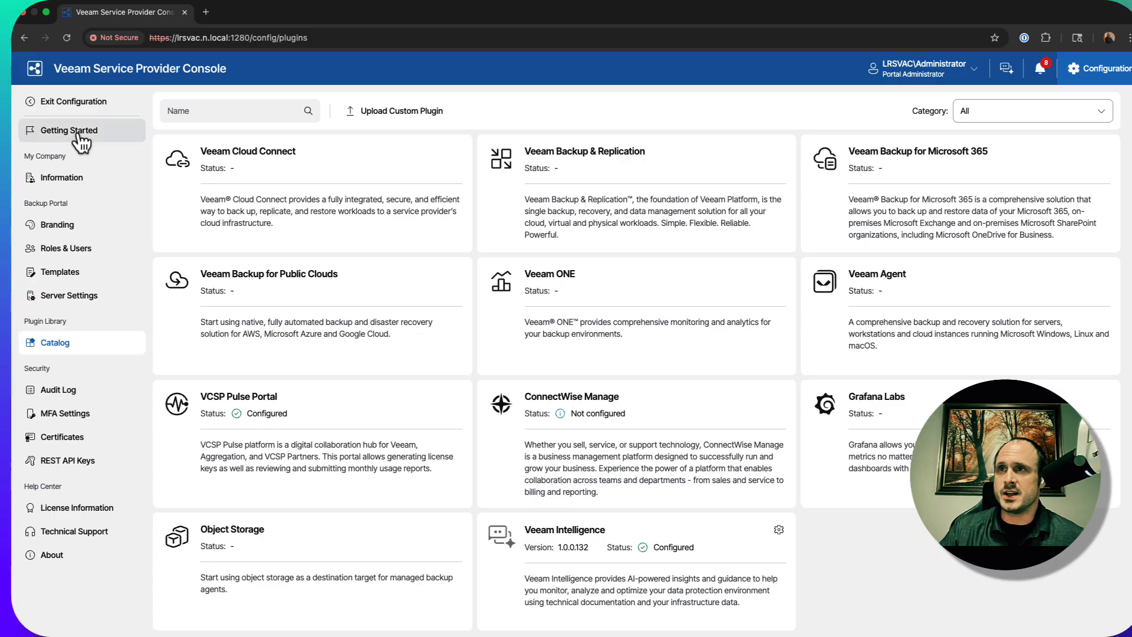
{"action": "left_click", "coordinate": [73, 102]}
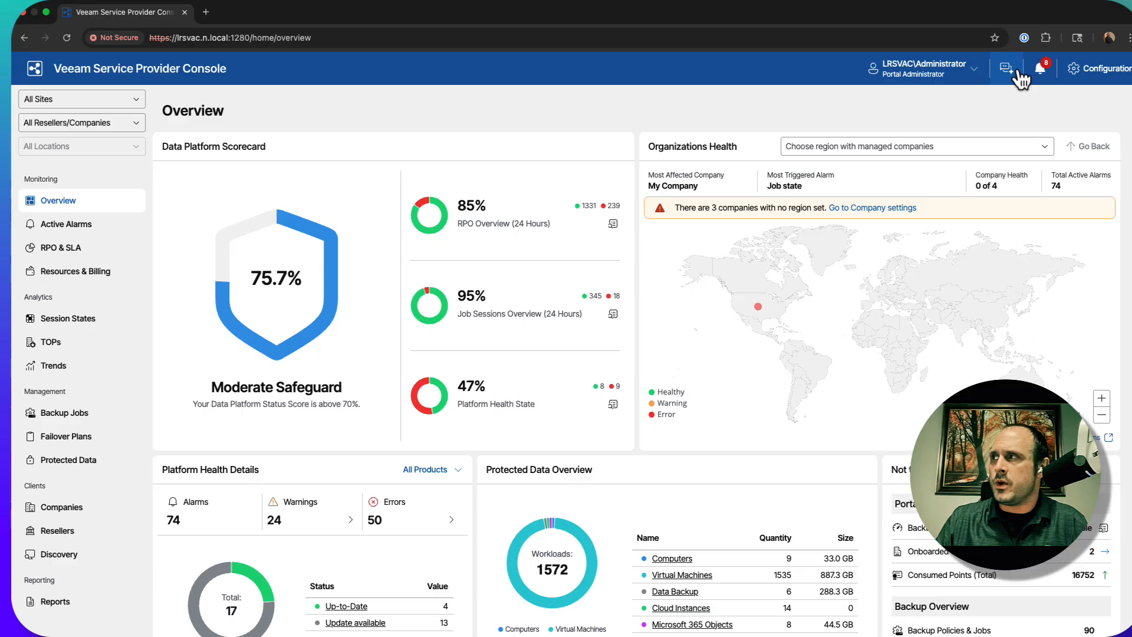
Ask Veeam Intelligence "what is cloud connect?" and close the assistant after reading its answer
{"action": "left_click", "coordinate": [1011, 71]}
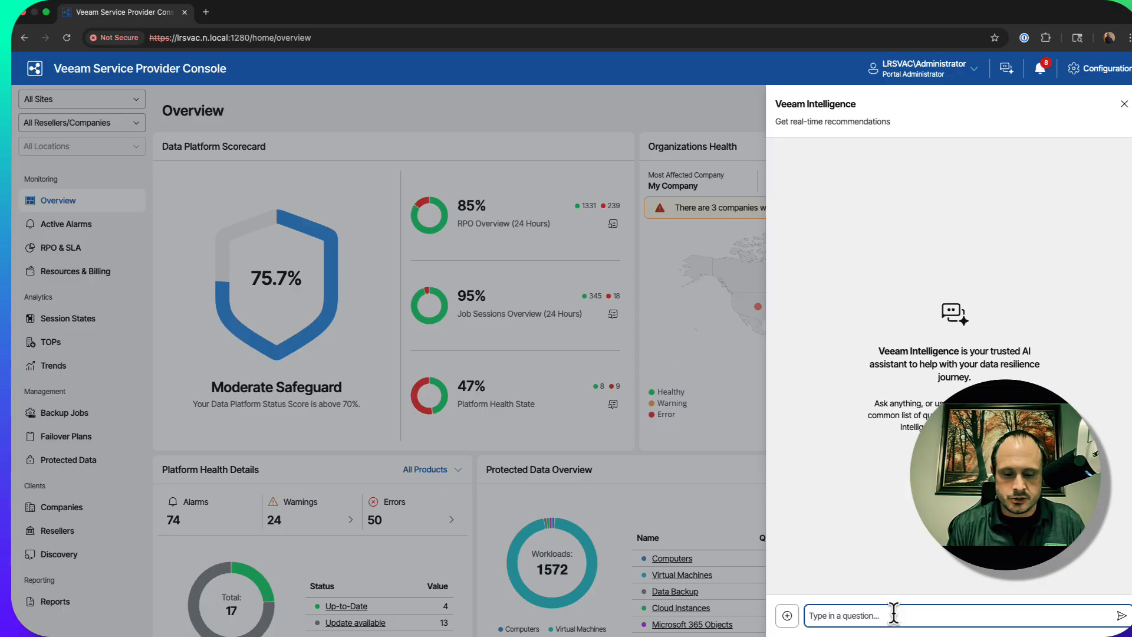
{"action": "type", "text": "what"}
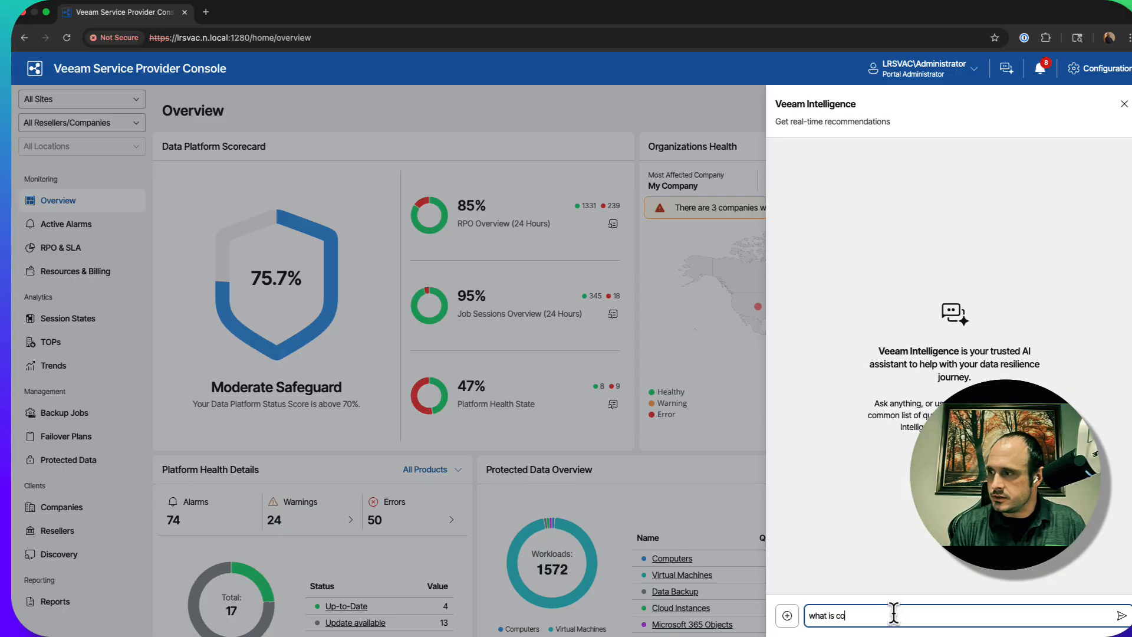
{"action": "type", "text": " is cloud connect?"}
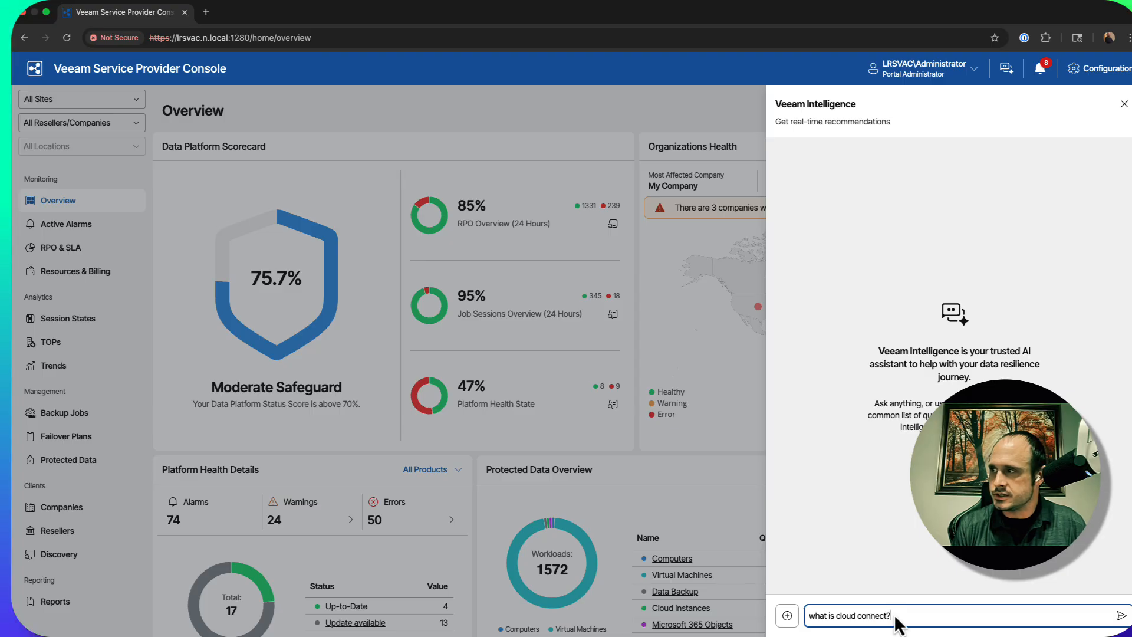
{"action": "key", "text": "Return"}
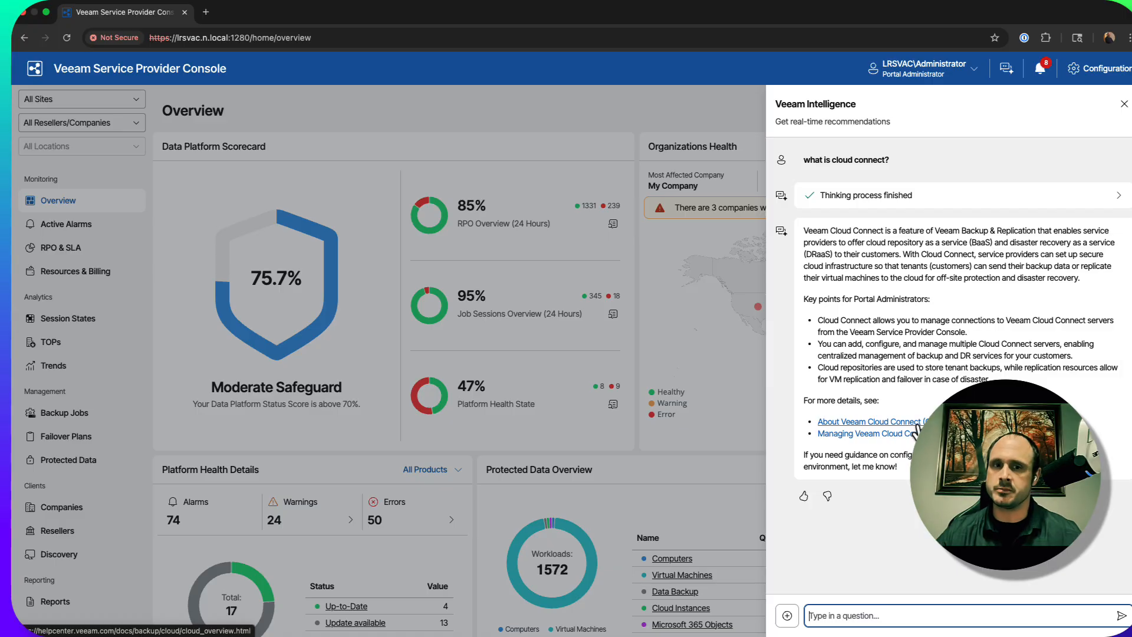
{"action": "left_click", "coordinate": [1124, 104]}
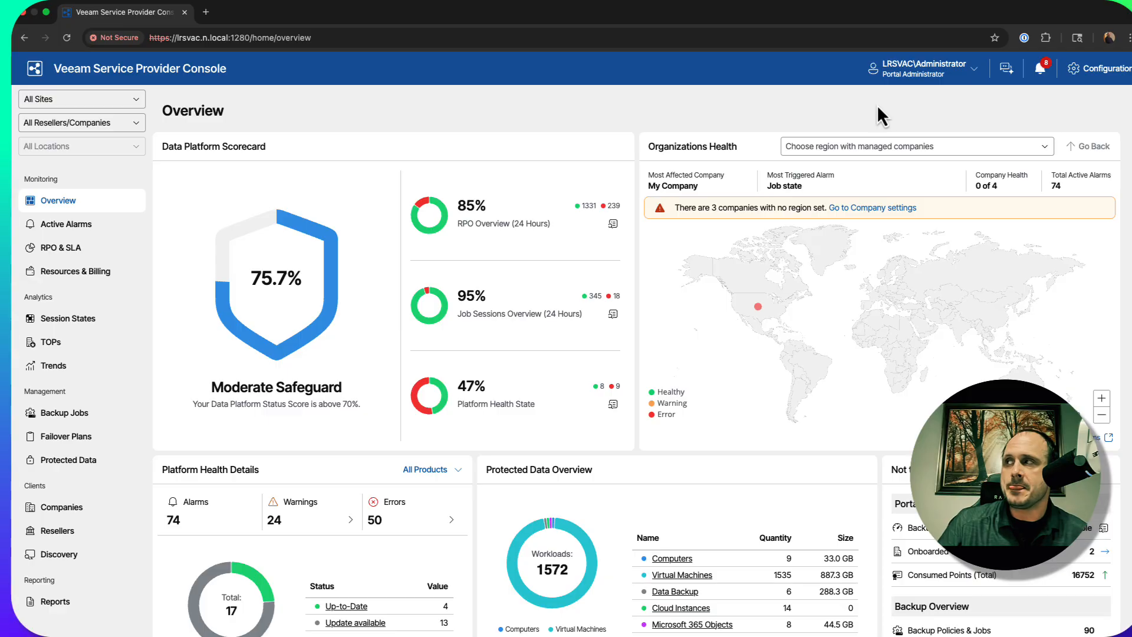
Set the UI mode to Dark in the user profile's portal branding settings and save the profile
{"action": "left_click", "coordinate": [951, 69]}
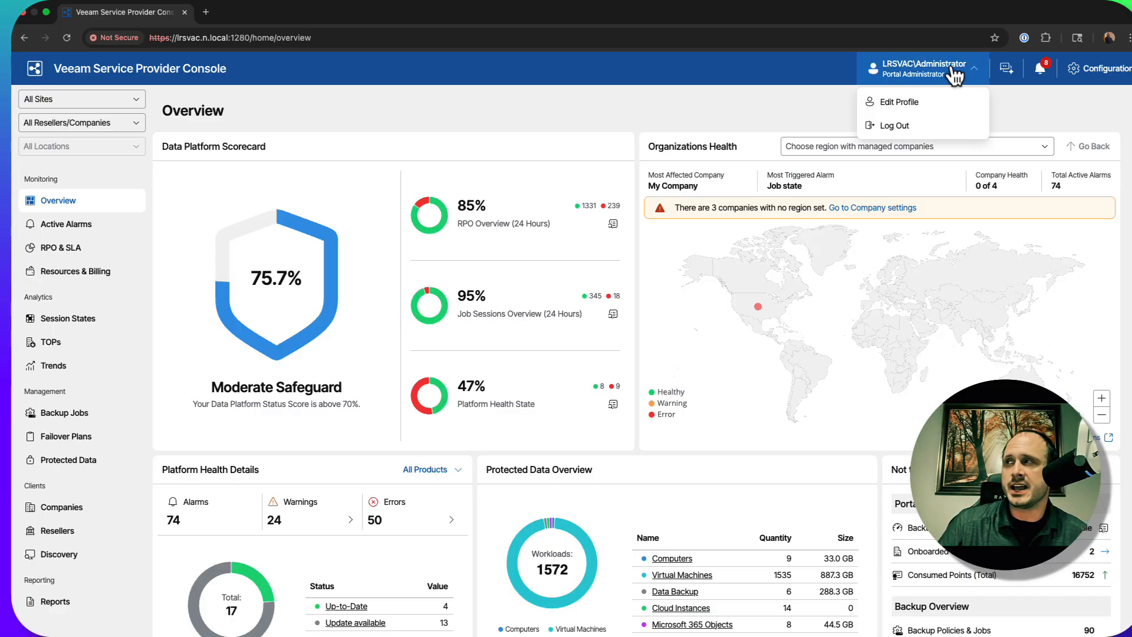
{"action": "left_click", "coordinate": [930, 102]}
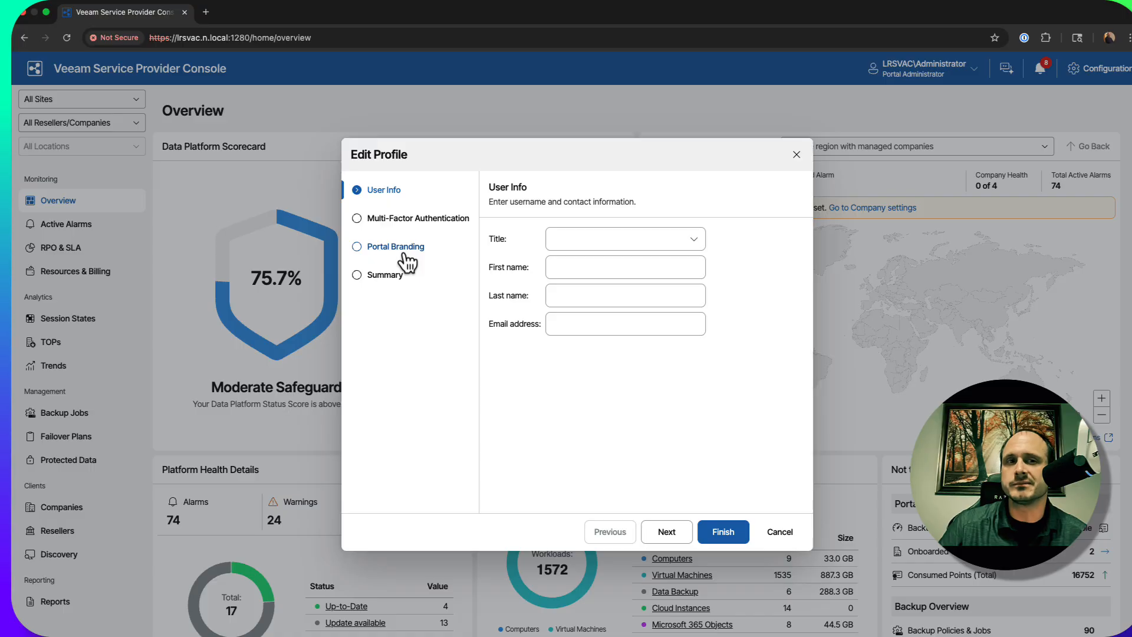
{"action": "left_click", "coordinate": [406, 257]}
{"action": "left_click", "coordinate": [642, 243]}
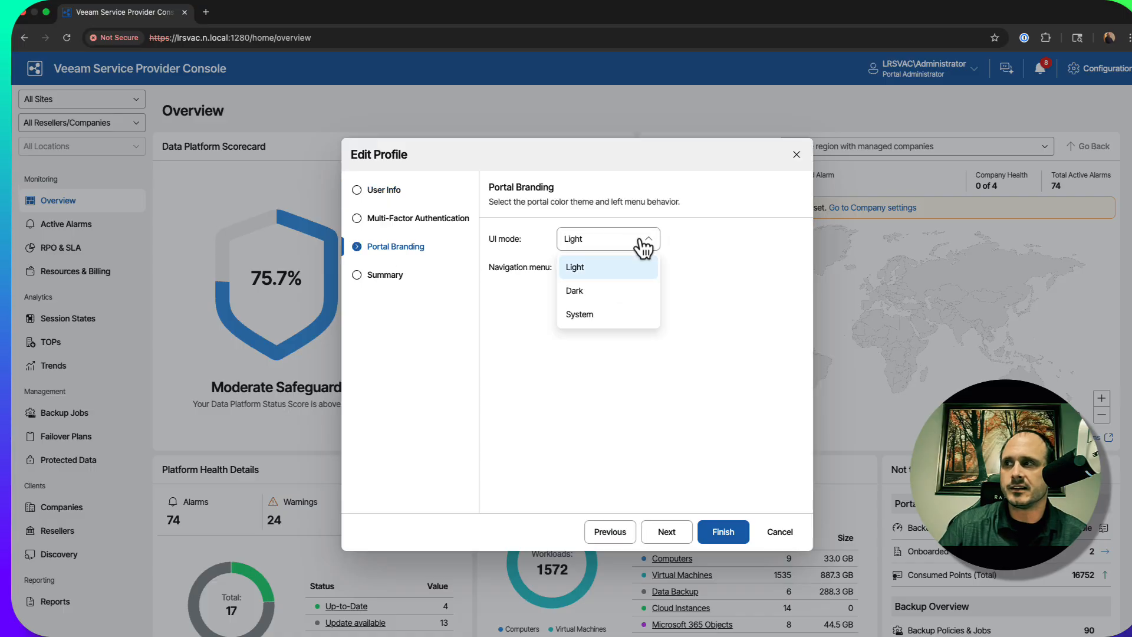
{"action": "left_click", "coordinate": [607, 294]}
{"action": "left_click", "coordinate": [724, 533]}
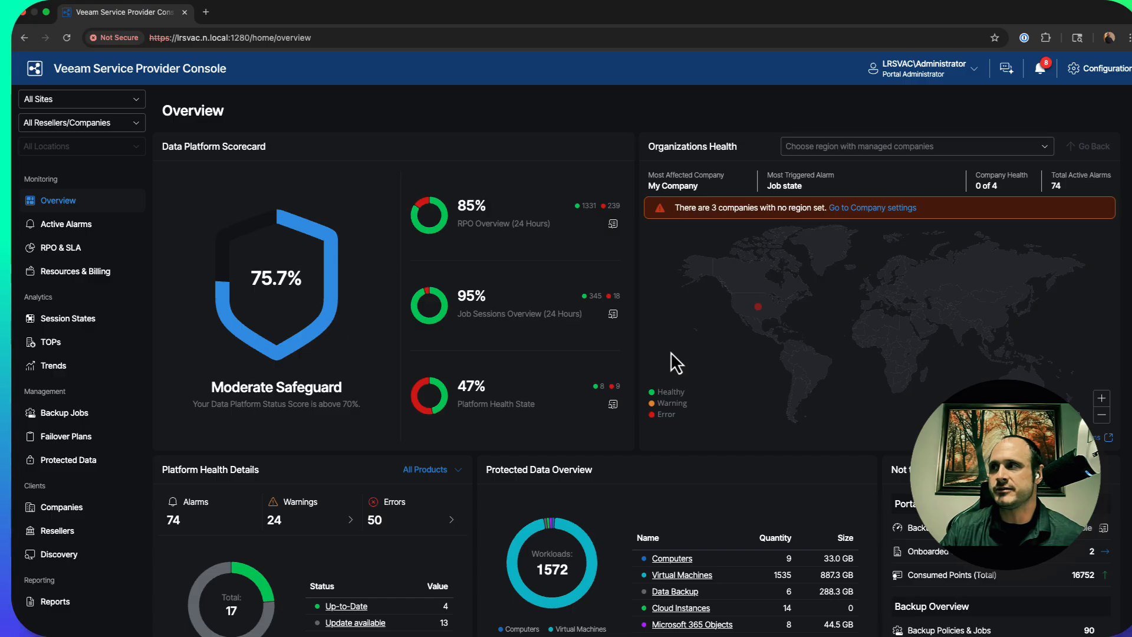
Set the navigation menu to Collapsed in the user profile's portal branding settings and save the profile
{"action": "left_click", "coordinate": [939, 84]}
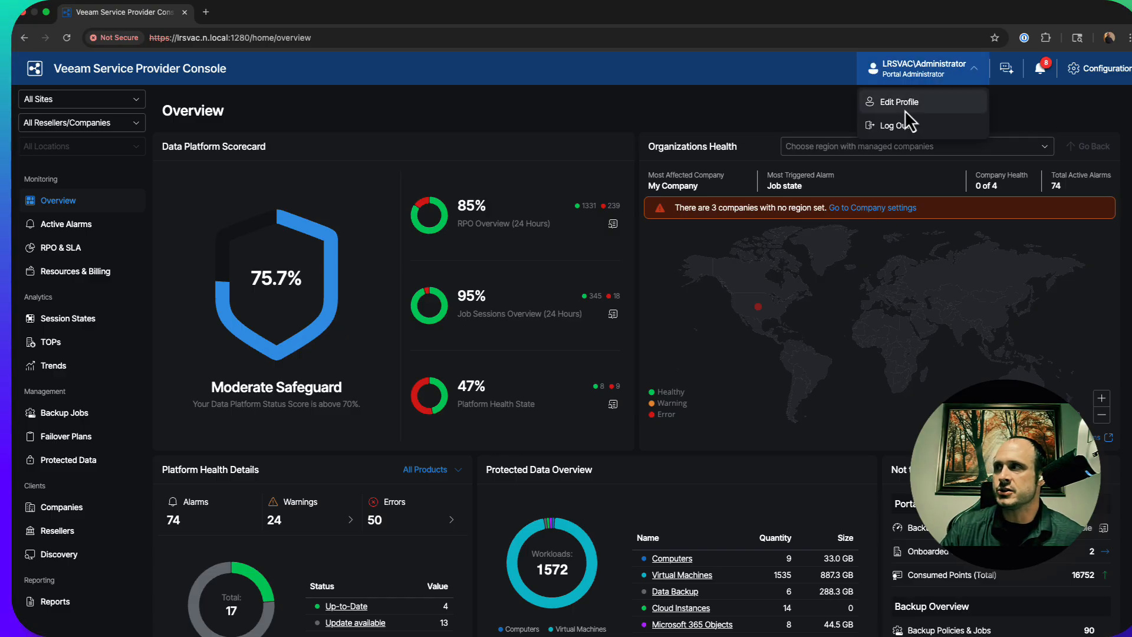
{"action": "left_click", "coordinate": [904, 109]}
{"action": "left_click", "coordinate": [415, 244]}
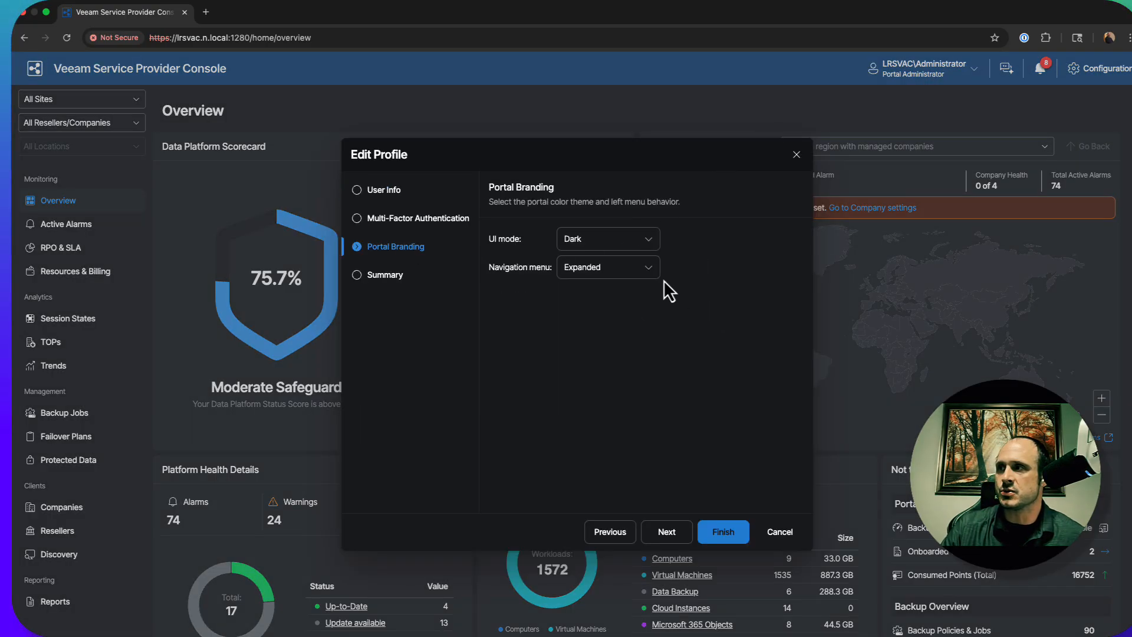
{"action": "left_click", "coordinate": [648, 273]}
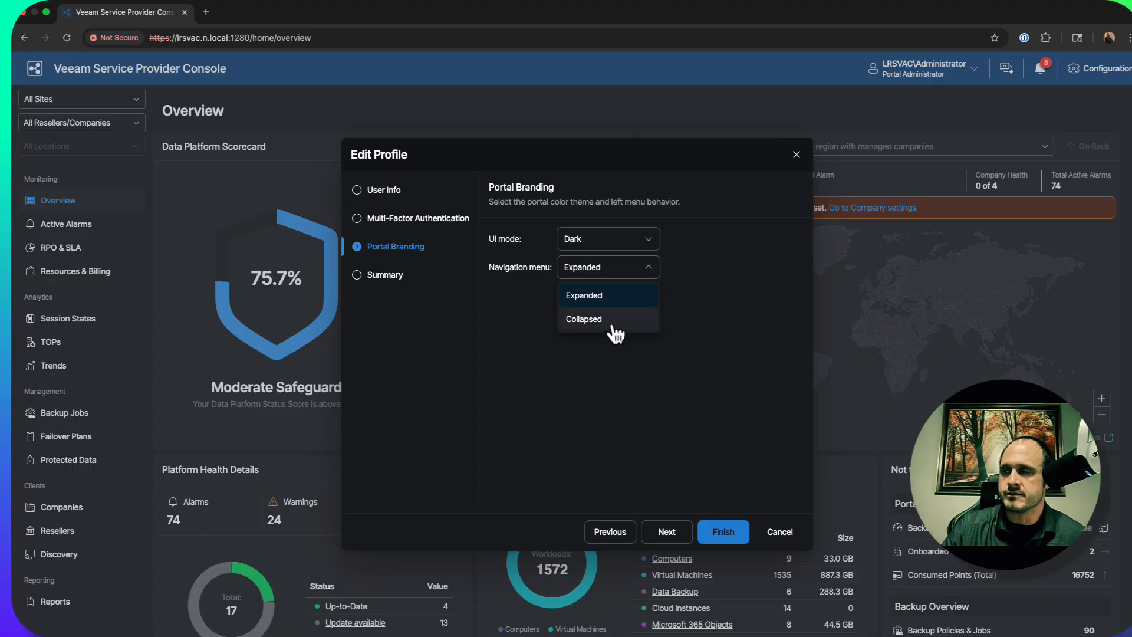
{"action": "left_click", "coordinate": [616, 321]}
{"action": "left_click", "coordinate": [718, 532]}
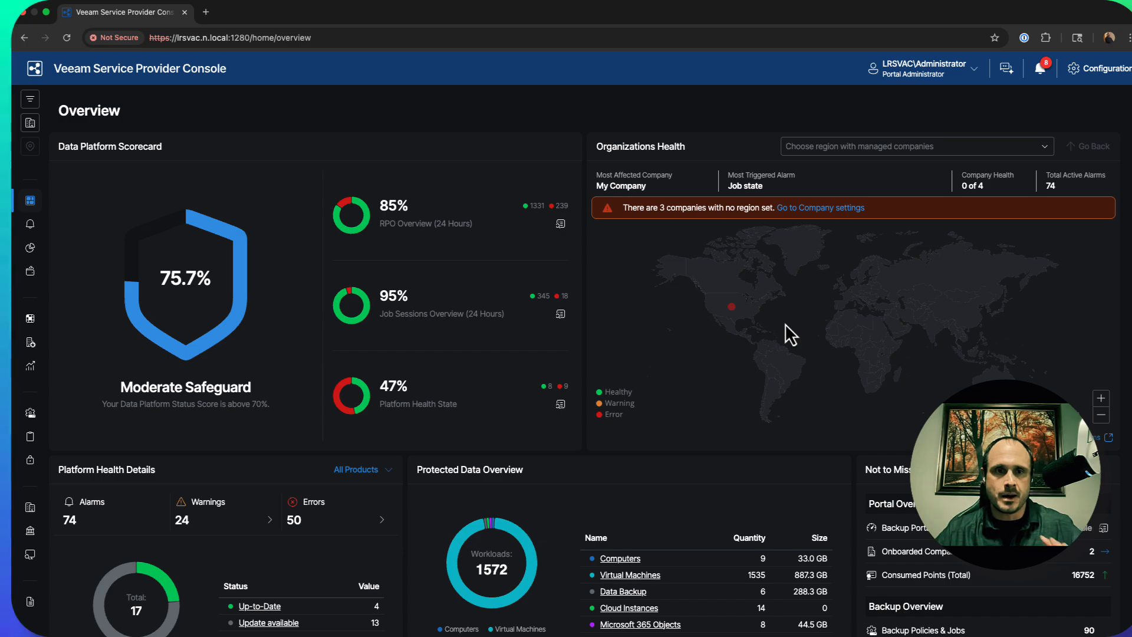
{"action": "left_click", "coordinate": [27, 104]}
{"action": "left_click", "coordinate": [27, 104]}
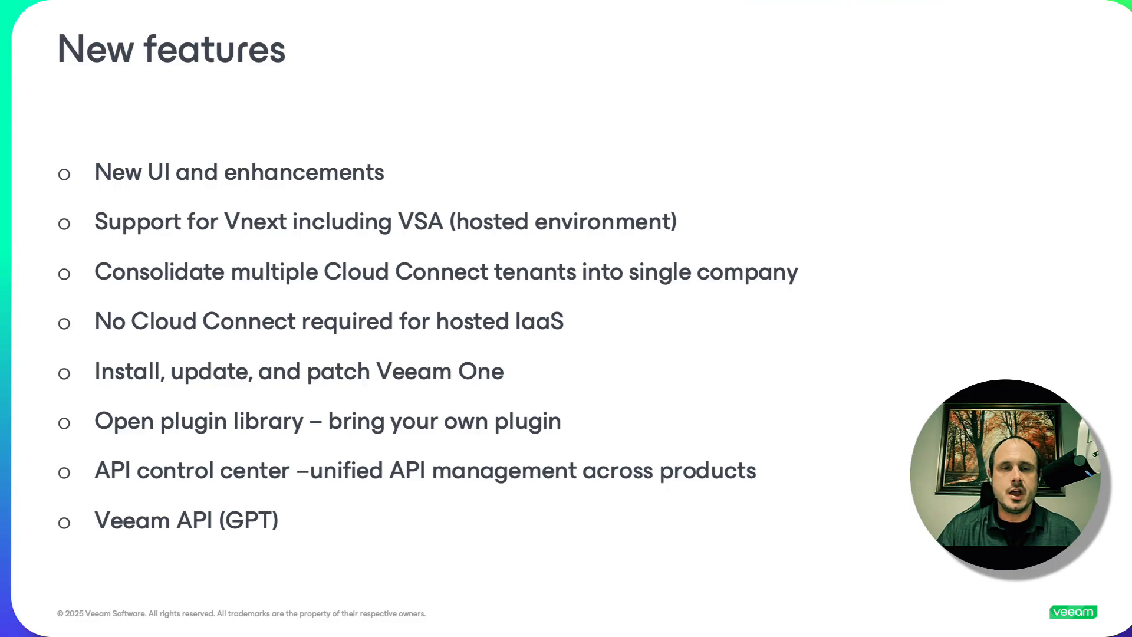
{"action": "key", "text": "Right"}
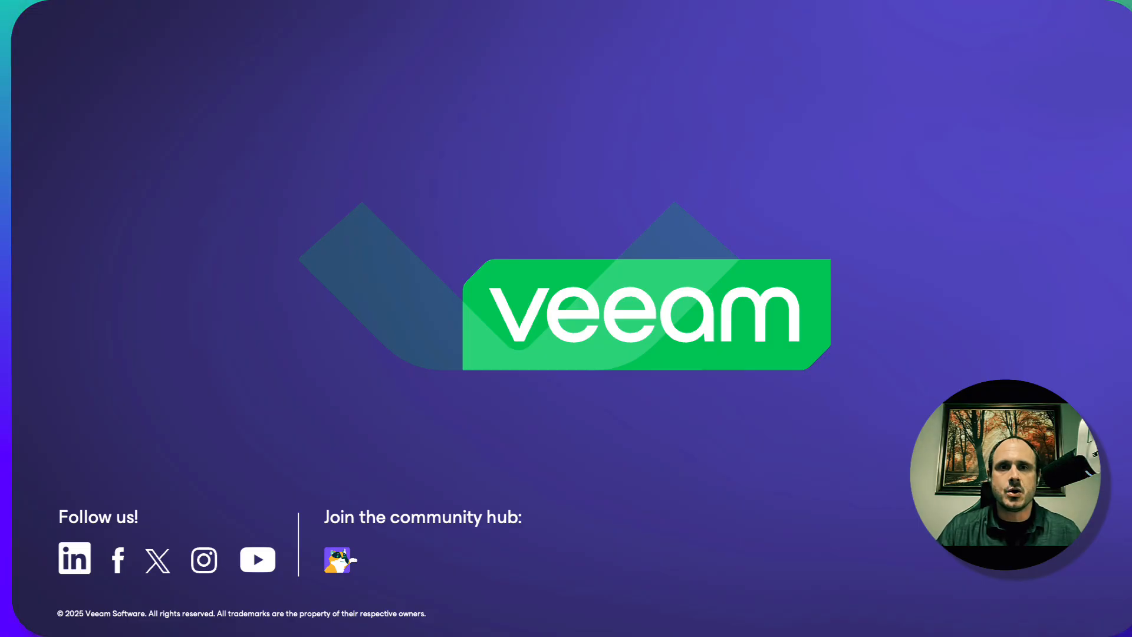